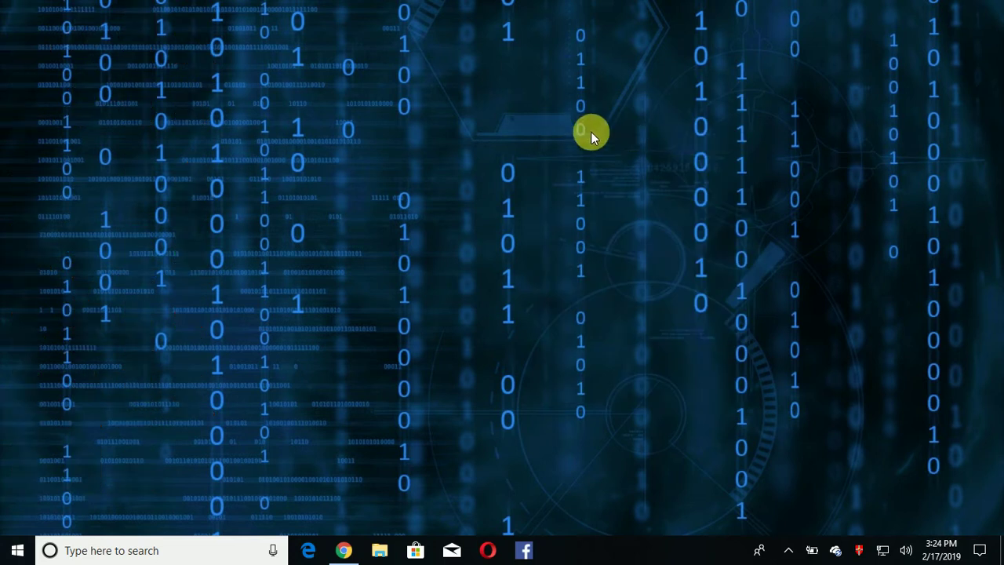
{"action": "right_click", "coordinate": [590, 131]}
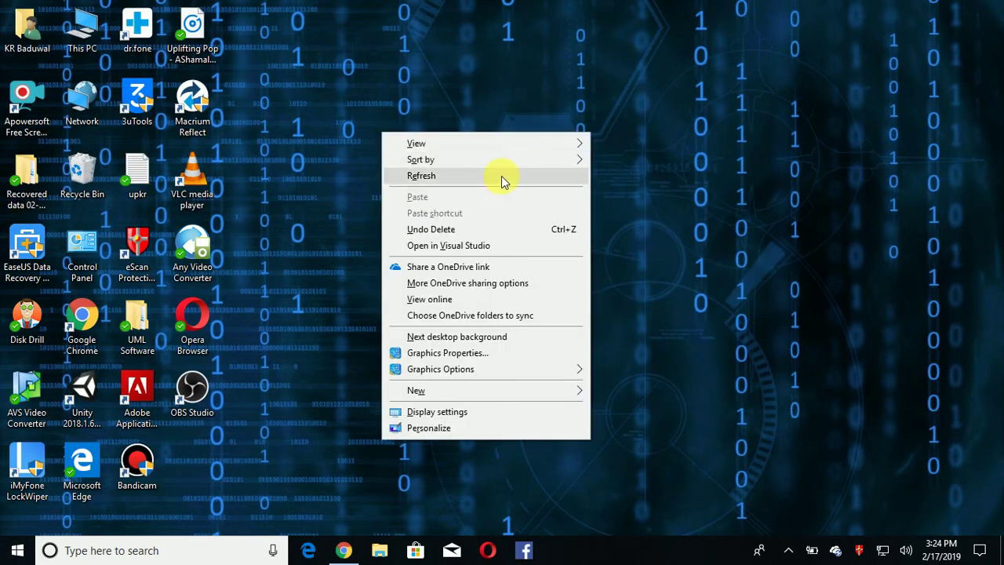
{"action": "left_click", "coordinate": [501, 175]}
{"action": "right_click", "coordinate": [687, 136]}
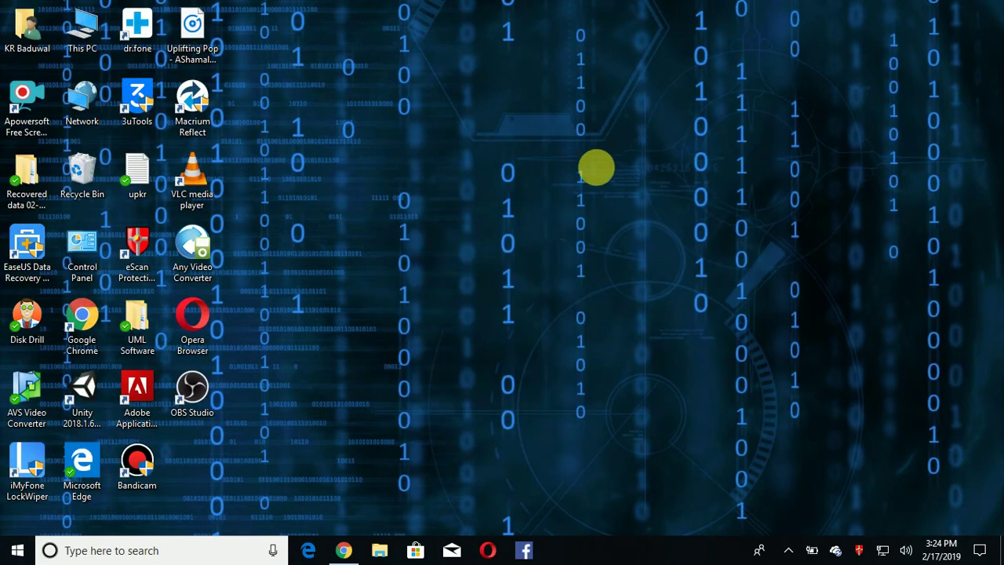
{"action": "left_click", "coordinate": [581, 184]}
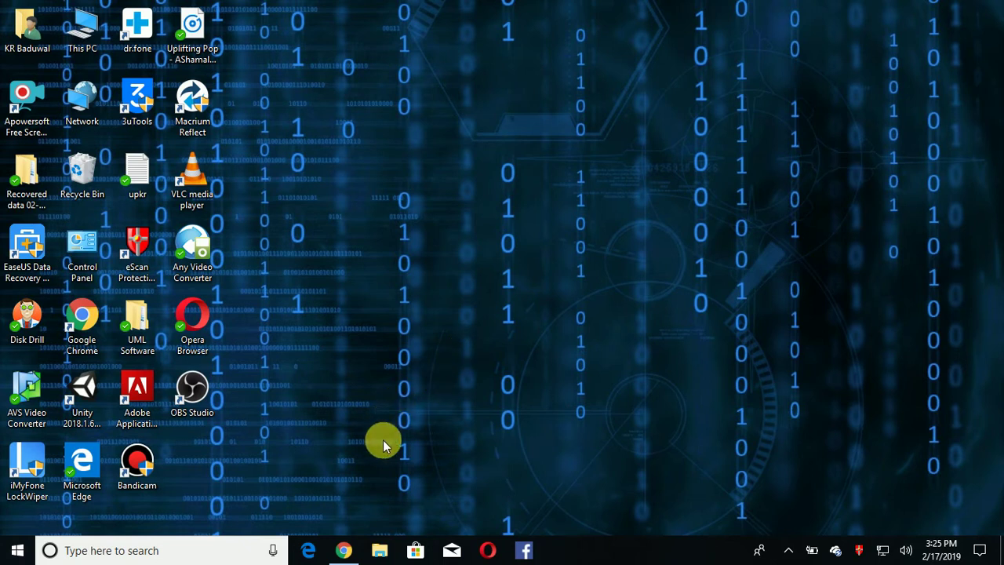
{"action": "right_click", "coordinate": [609, 182]}
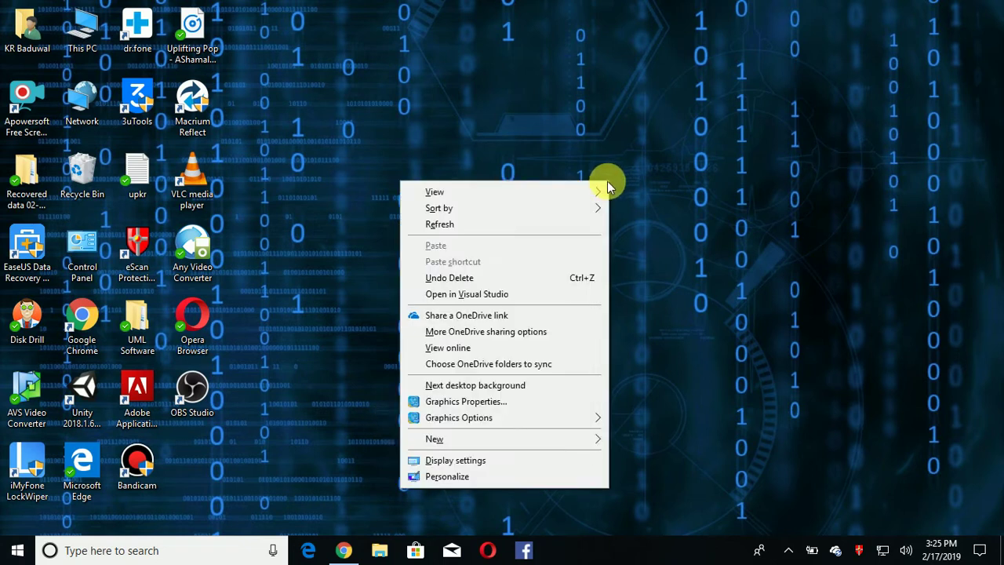
{"action": "left_click", "coordinate": [526, 226]}
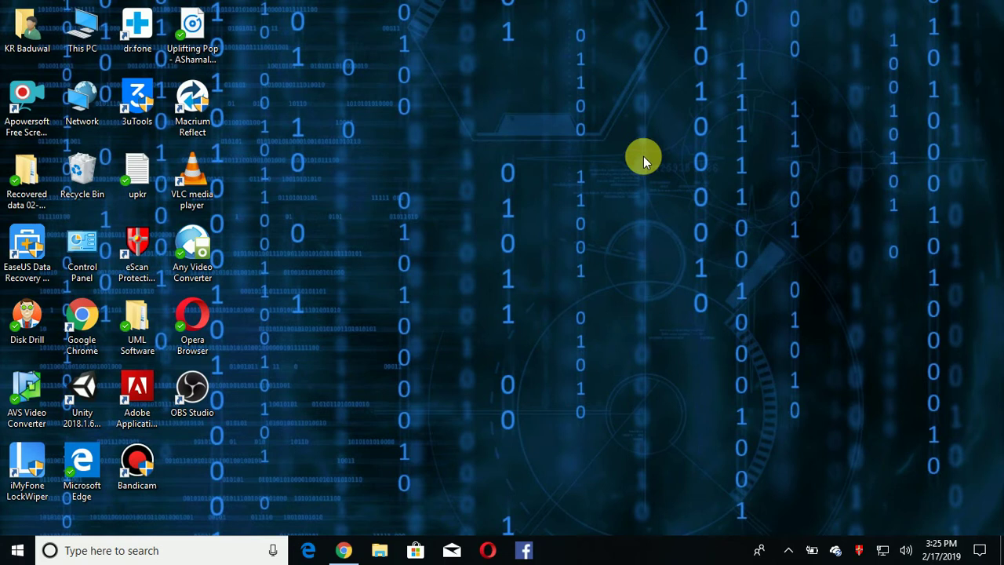
Step: Switch to Chrome and search Google for winsetupfromusb in a new tab
{"action": "left_click", "coordinate": [344, 552]}
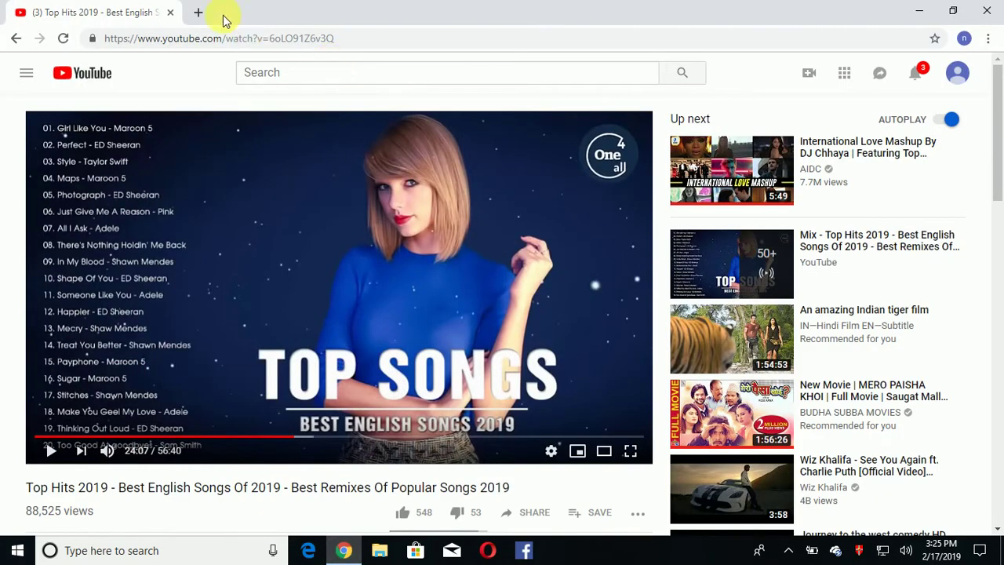
{"action": "left_click", "coordinate": [200, 14]}
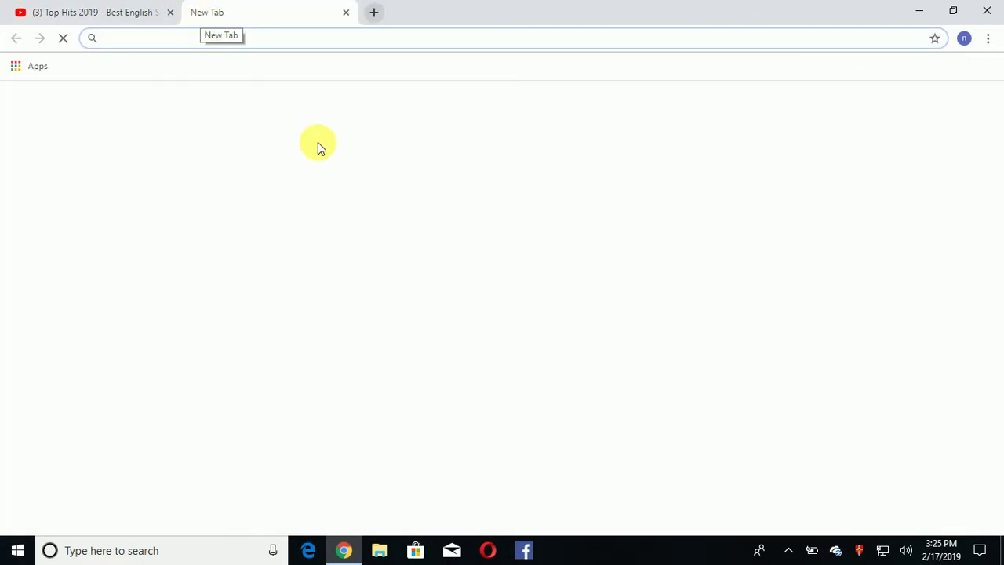
{"action": "left_click", "coordinate": [437, 299]}
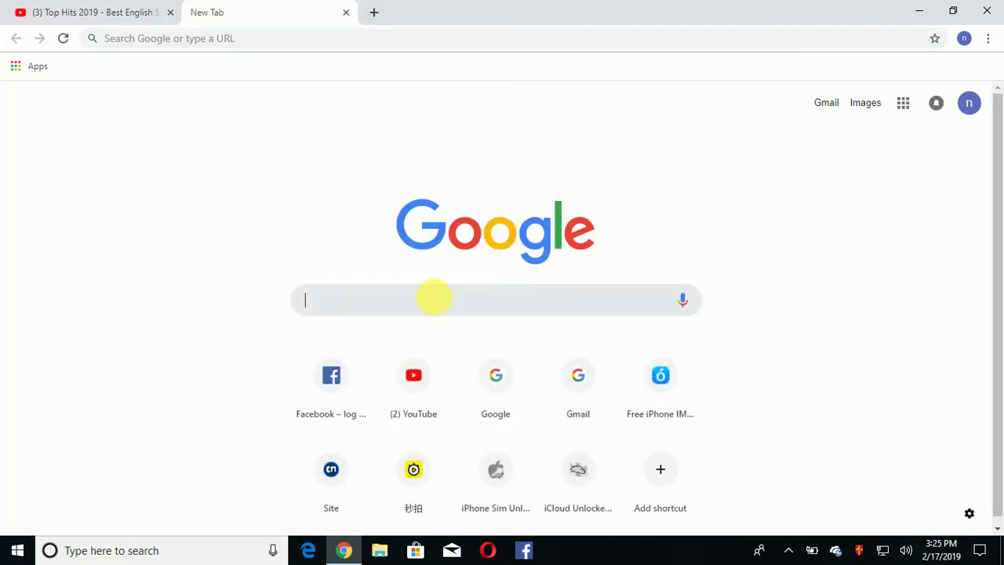
{"action": "type", "text": "winset"}
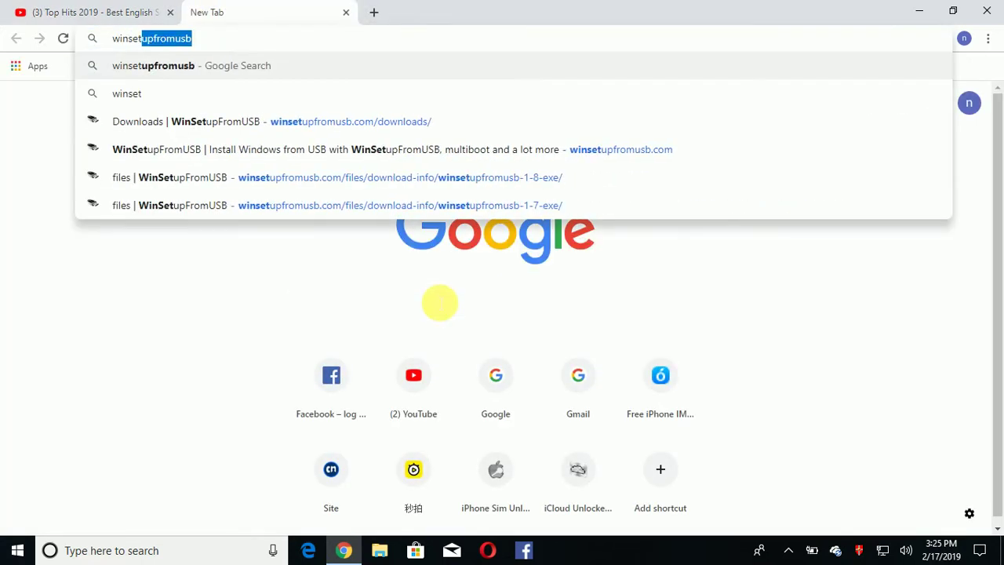
{"action": "key", "text": "Return"}
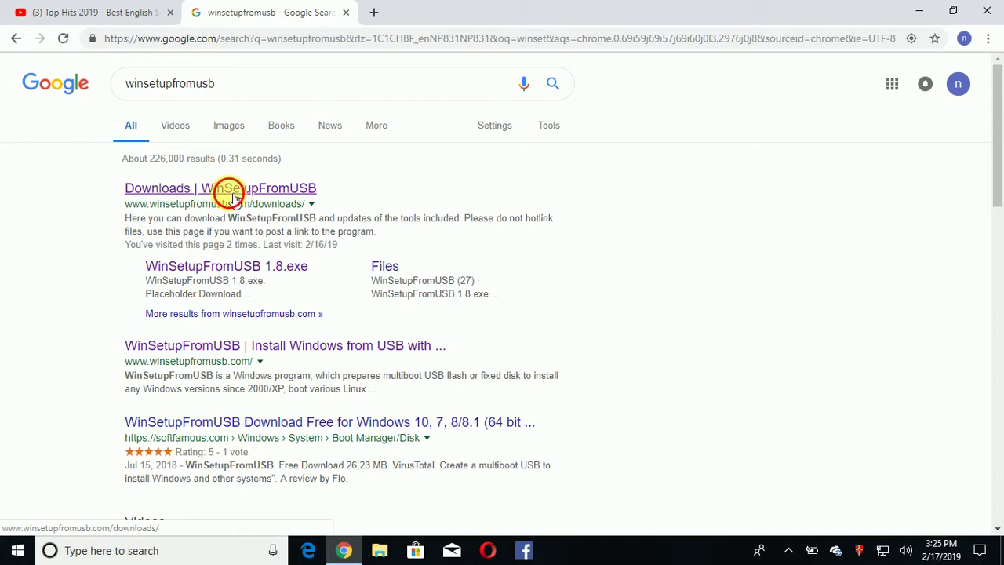
Step: Open the WinSetupFromUSB downloads page from the search results and go to the WinSetupFromUSB 1.8.exe file page
{"action": "left_click", "coordinate": [233, 197]}
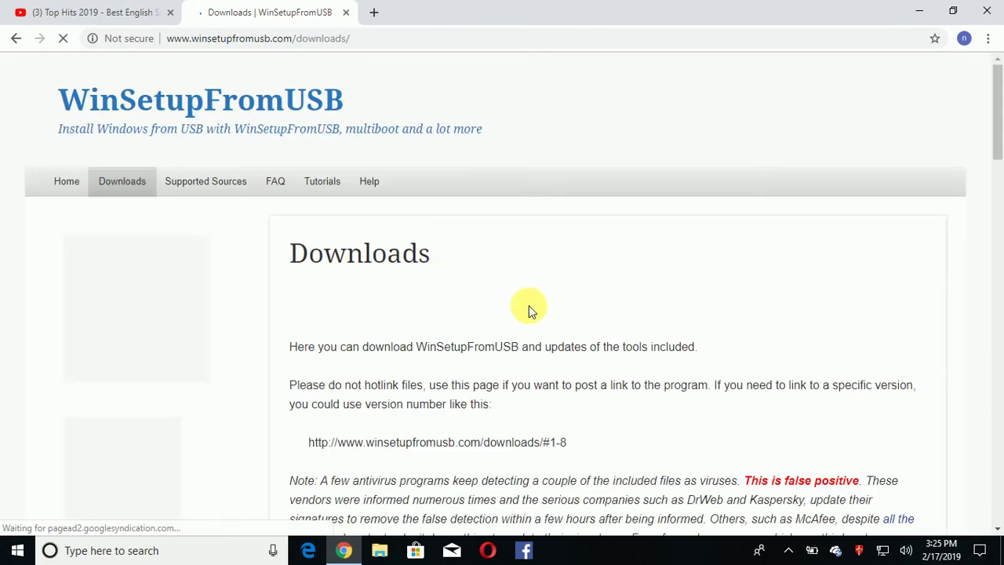
{"action": "scroll", "coordinate": [1000, 182], "scroll_direction": "down", "scroll_amount": 8}
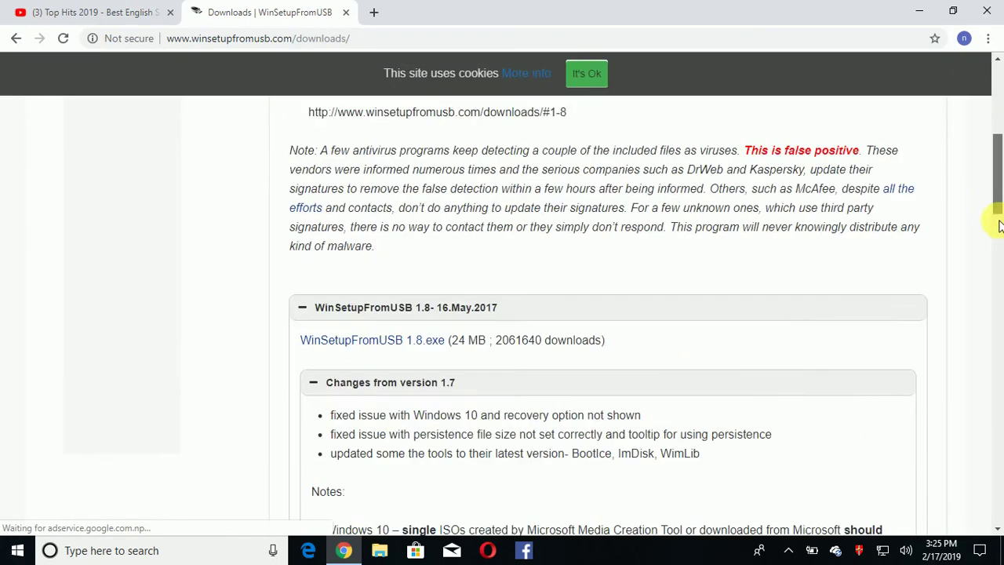
{"action": "left_click_drag", "start_coordinate": [998, 243], "coordinate": [989, 220]}
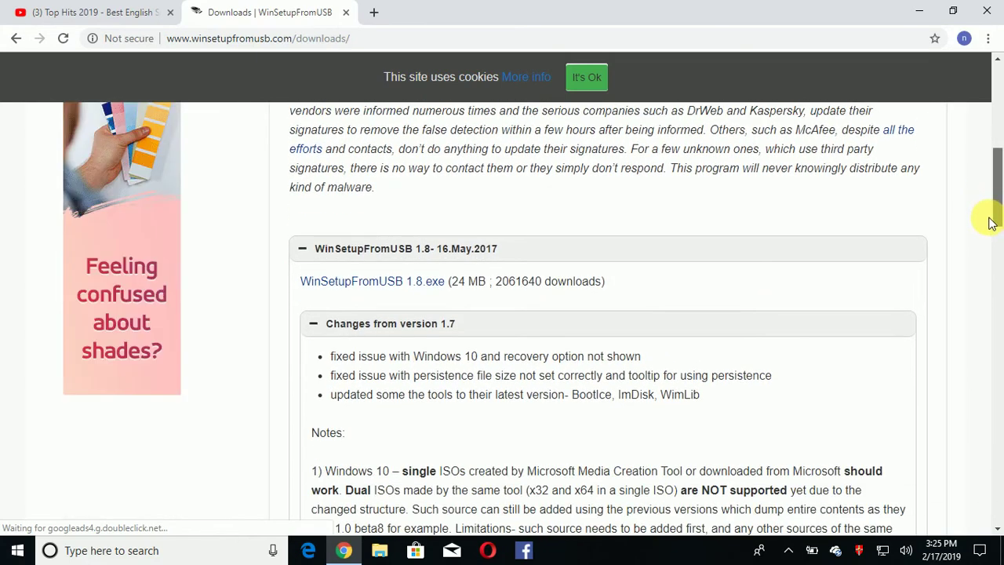
{"action": "left_click", "coordinate": [385, 284]}
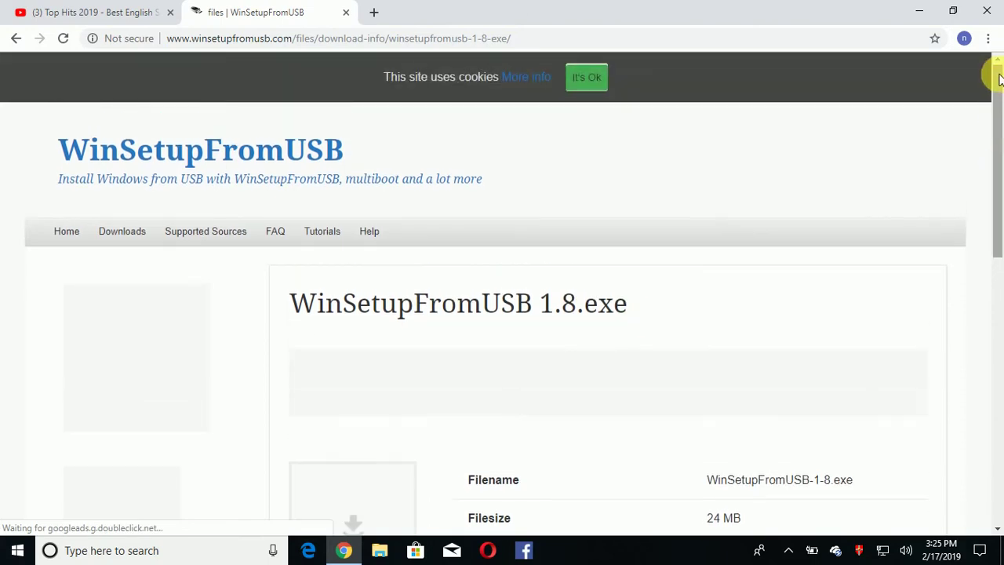
Step: Download WinSetupFromUSB-1-8.exe from its file page
{"action": "scroll", "coordinate": [982, 180], "scroll_direction": "down", "scroll_amount": 5}
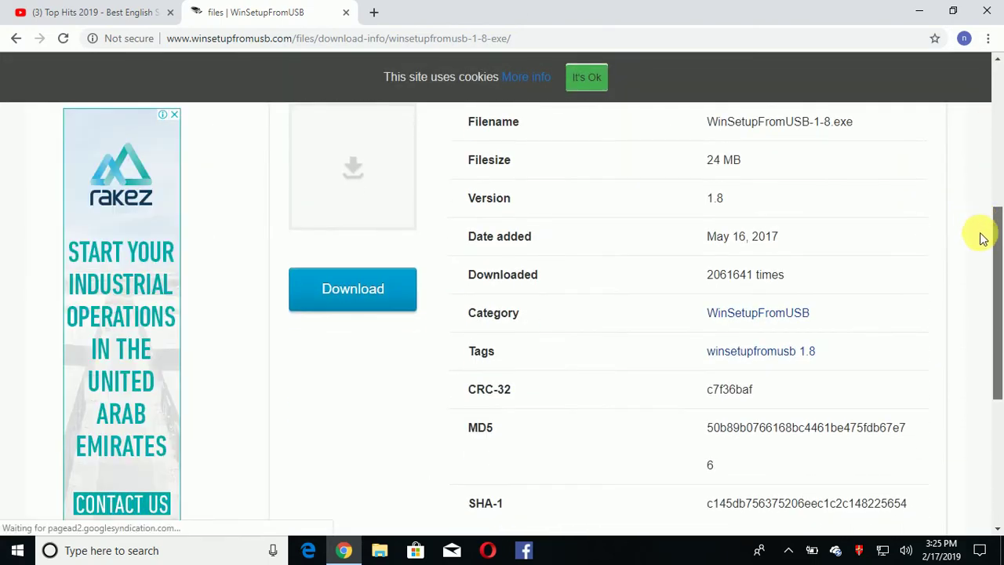
{"action": "scroll", "coordinate": [985, 266], "scroll_direction": "down", "scroll_amount": 3}
{"action": "scroll", "coordinate": [993, 218], "scroll_direction": "up", "scroll_amount": 4}
{"action": "scroll", "coordinate": [994, 196], "scroll_direction": "down", "scroll_amount": 2}
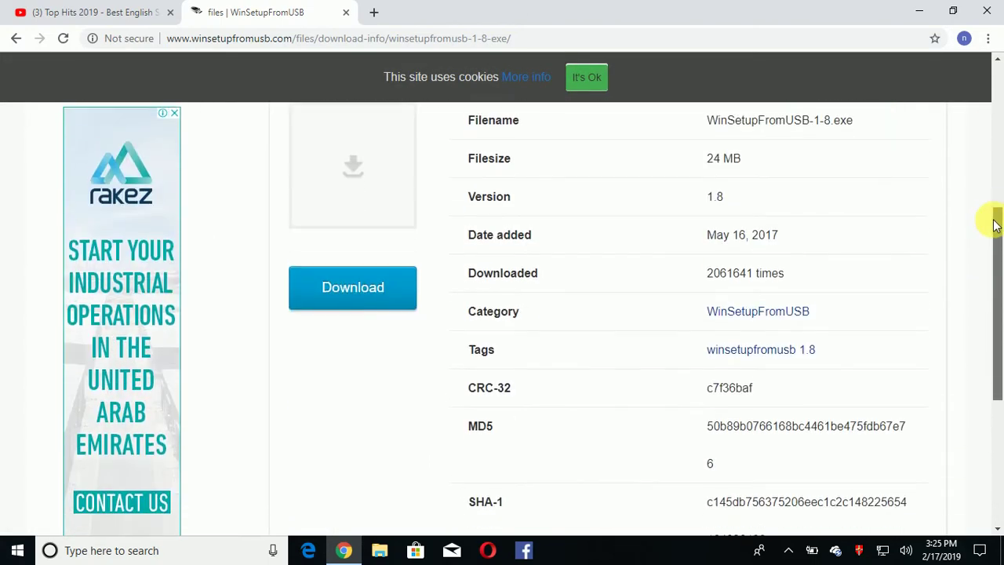
{"action": "left_click", "coordinate": [358, 289]}
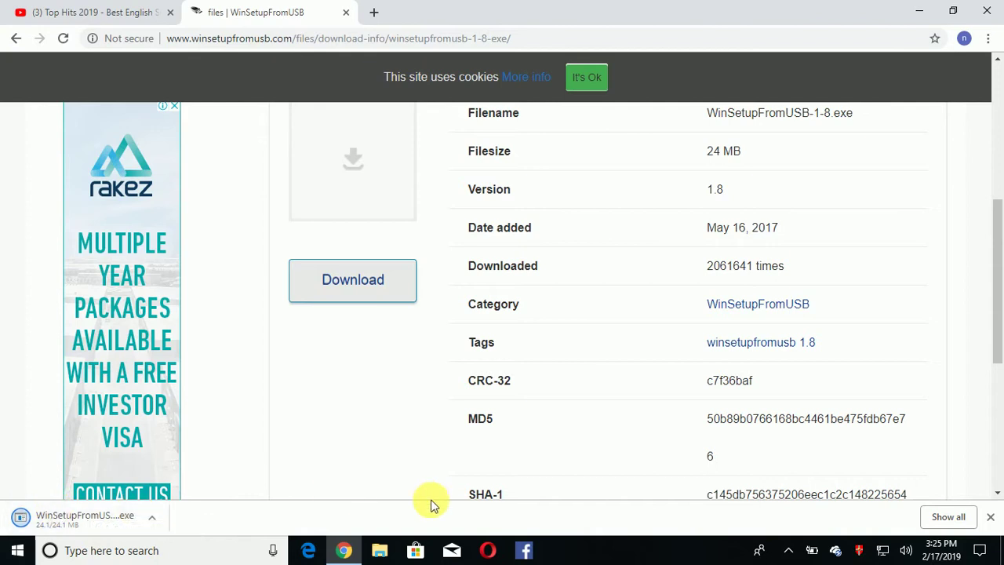
Step: Show the newly downloaded WinSetupFromUSB-1-8 (1).exe in its folder and extract it to a WinSetupFromUSB-1-8 (1) subfolder
{"action": "left_click", "coordinate": [954, 518]}
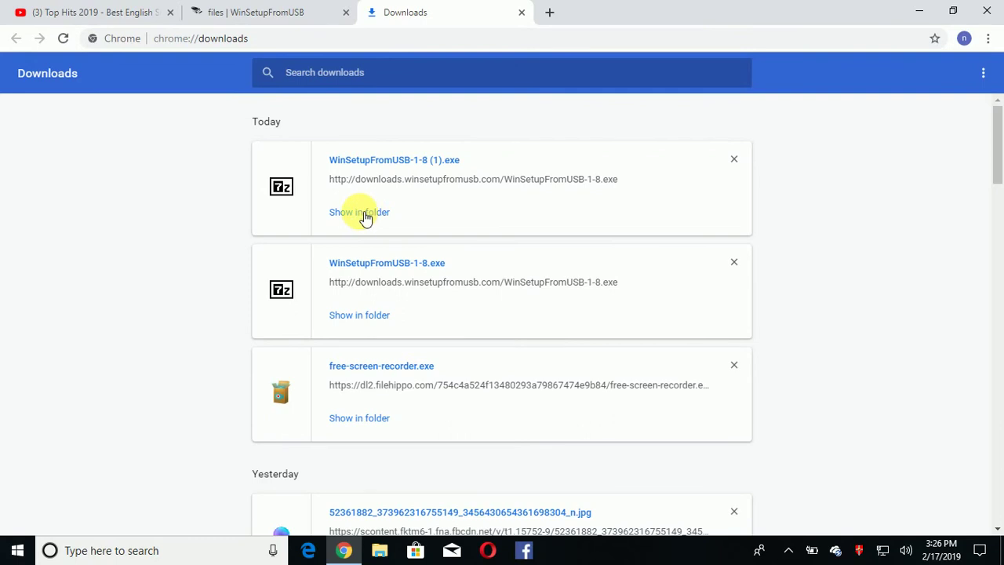
{"action": "left_click", "coordinate": [363, 214]}
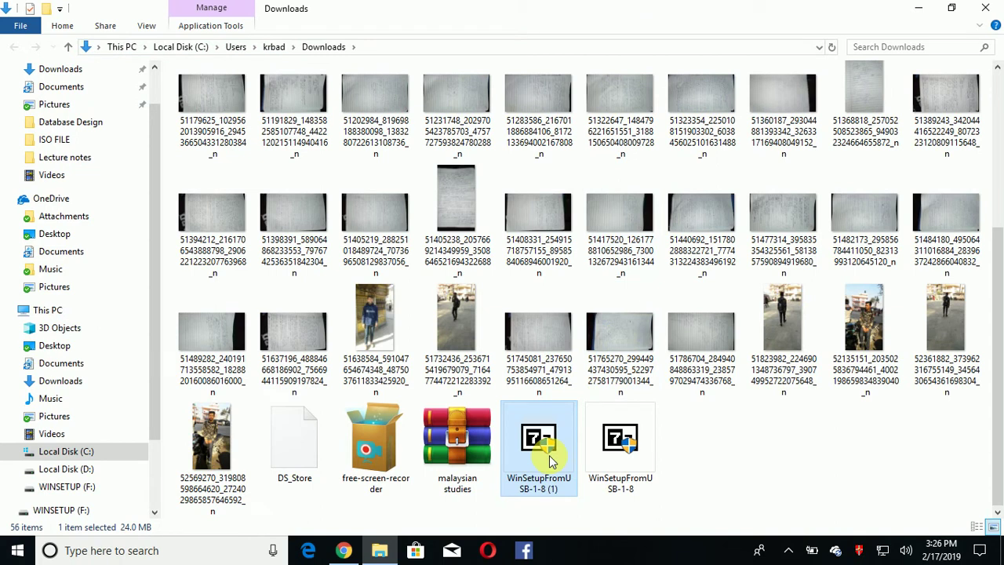
{"action": "right_click", "coordinate": [549, 463]}
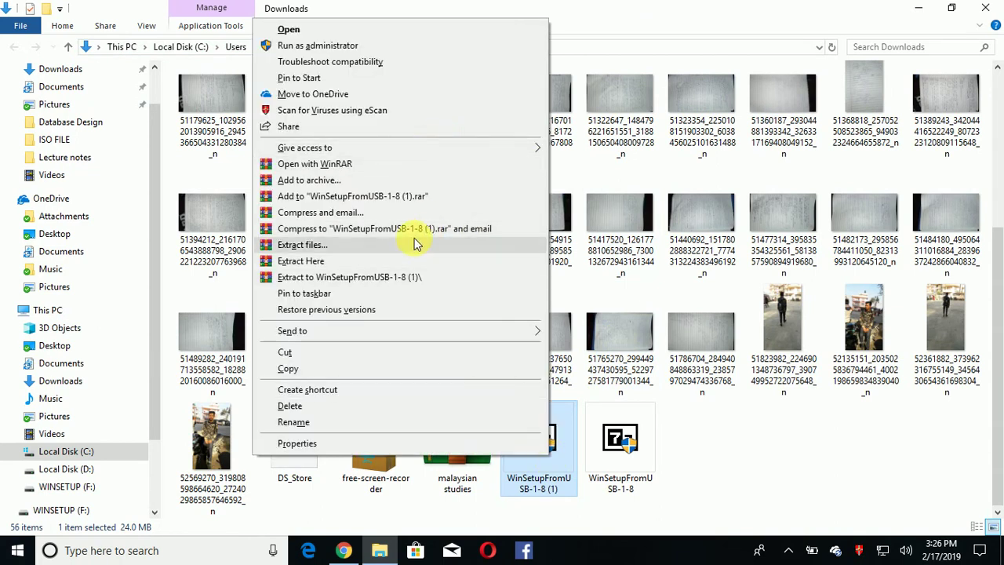
{"action": "left_click", "coordinate": [407, 278]}
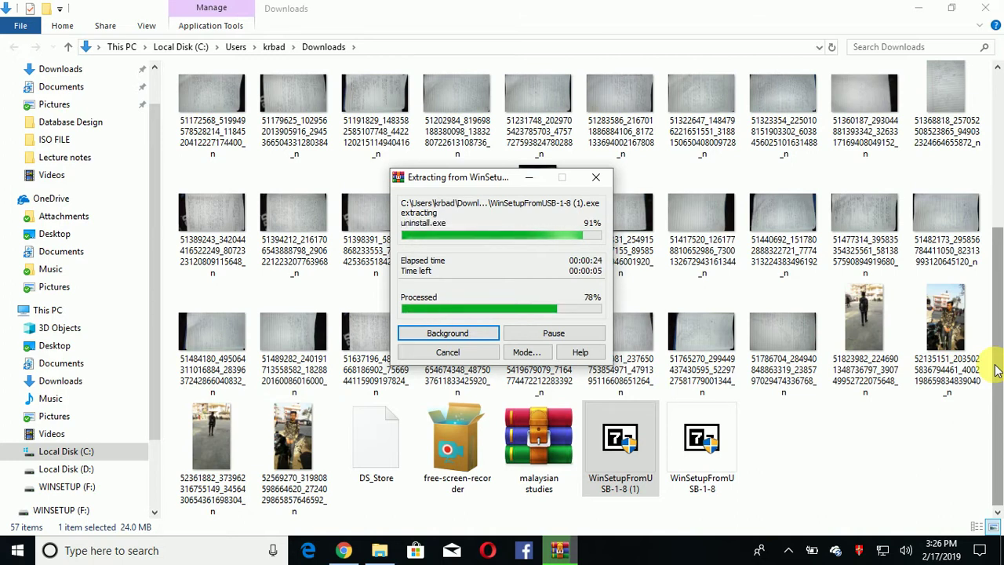
Step: Open the extracted WinSetupFromUSB-1-8 (1) folder in Downloads and its WinSetupFromUSB-1-8 subfolder
{"action": "left_click_drag", "start_coordinate": [995, 359], "coordinate": [998, 169]}
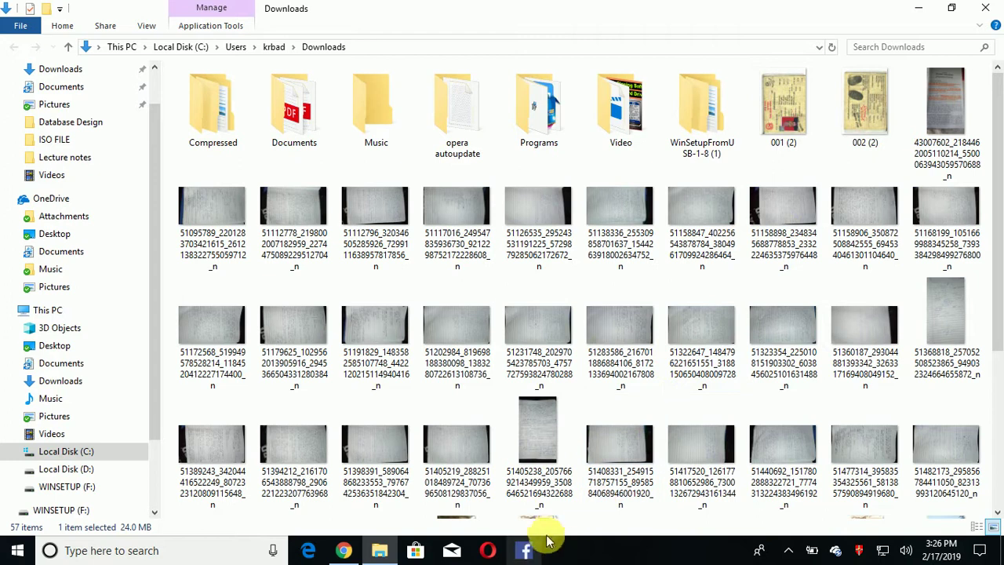
{"action": "left_click", "coordinate": [704, 142]}
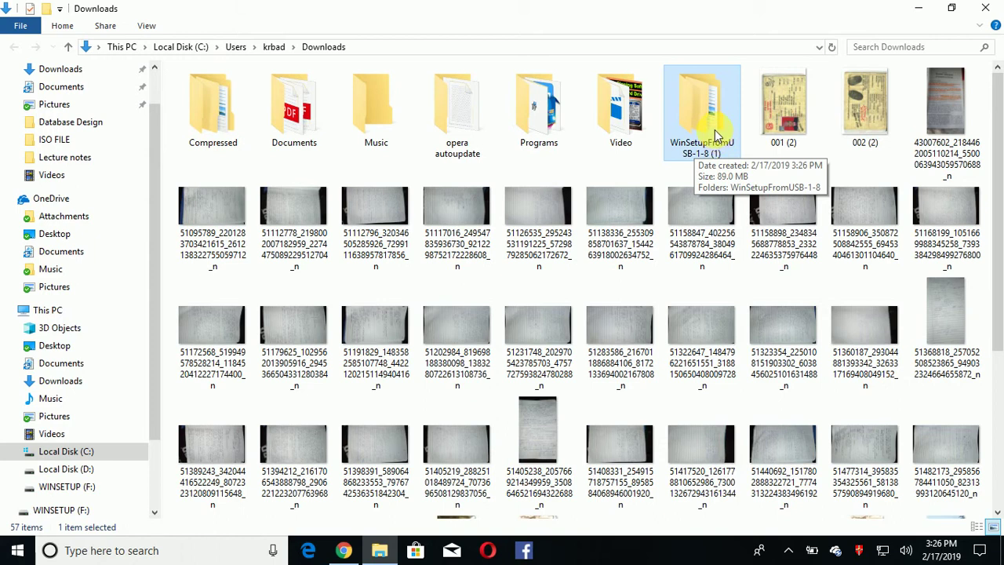
{"action": "double_click", "coordinate": [715, 134]}
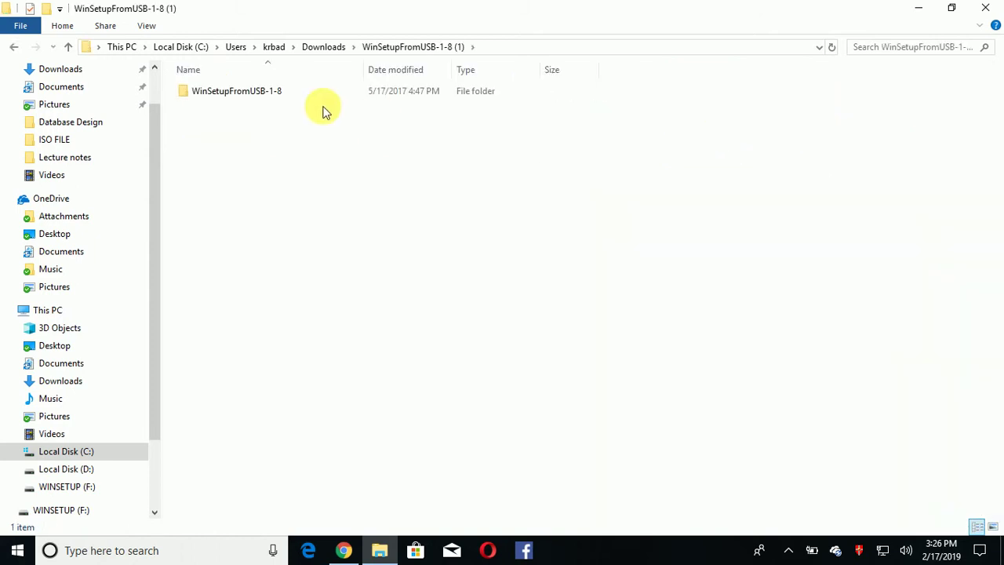
{"action": "double_click", "coordinate": [251, 93]}
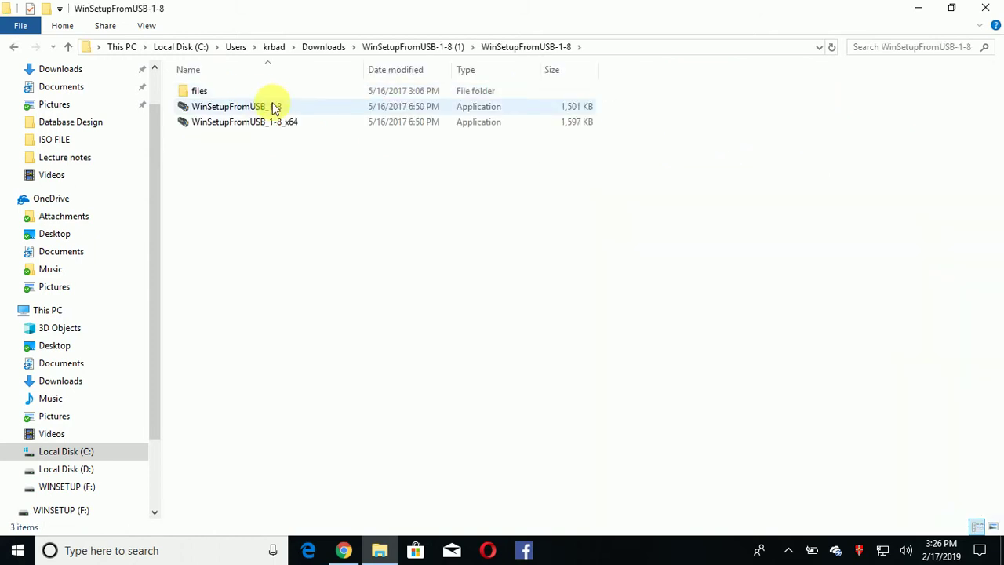
Step: Launch the 64-bit application WinSetupFromUSB_1-8_x64 and move its window higher on the screen
{"action": "left_click", "coordinate": [273, 109]}
{"action": "left_click", "coordinate": [295, 112]}
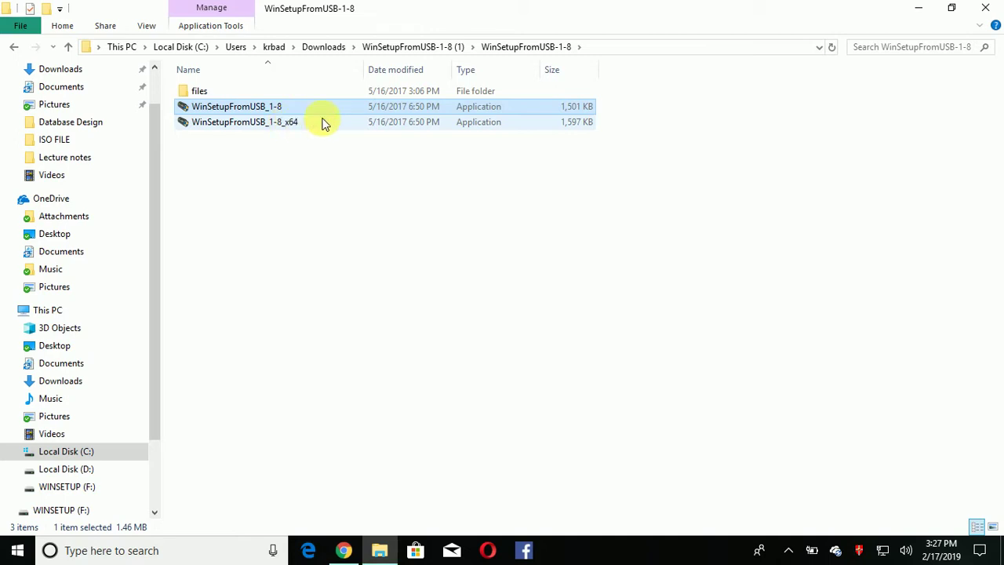
{"action": "left_click", "coordinate": [307, 126]}
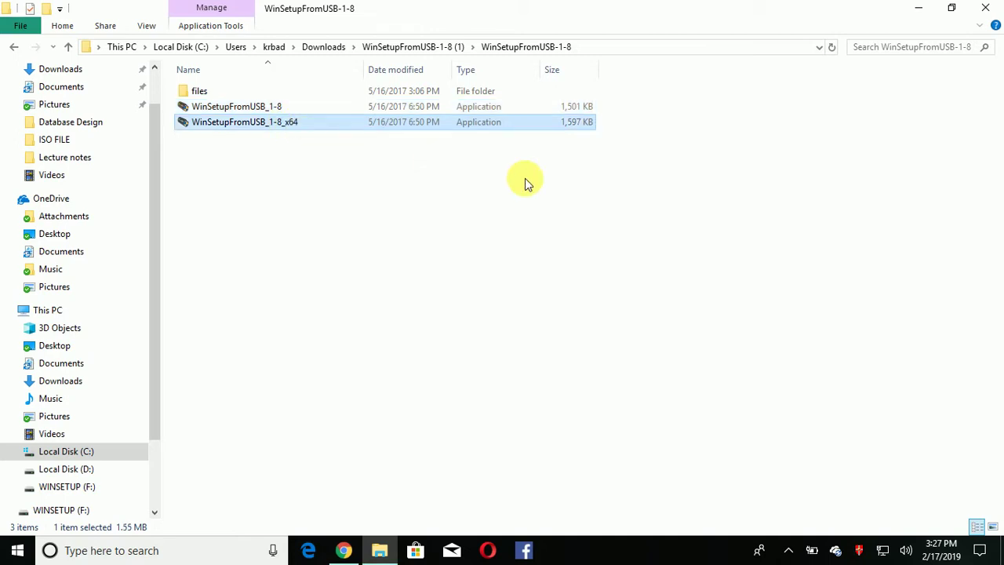
{"action": "key", "text": "F2"}
{"action": "left_click", "coordinate": [447, 132]}
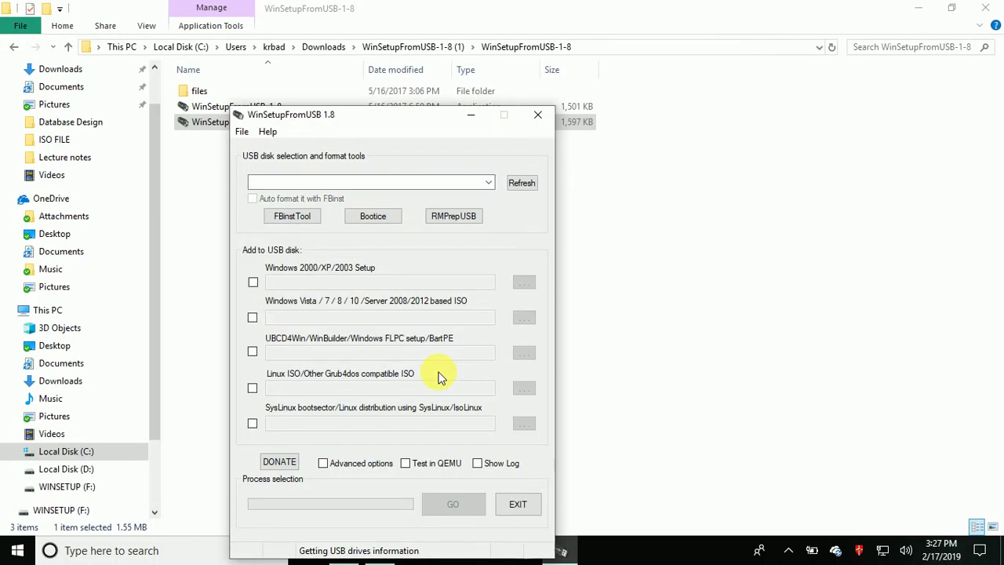
{"action": "left_click_drag", "start_coordinate": [404, 117], "coordinate": [474, 40]}
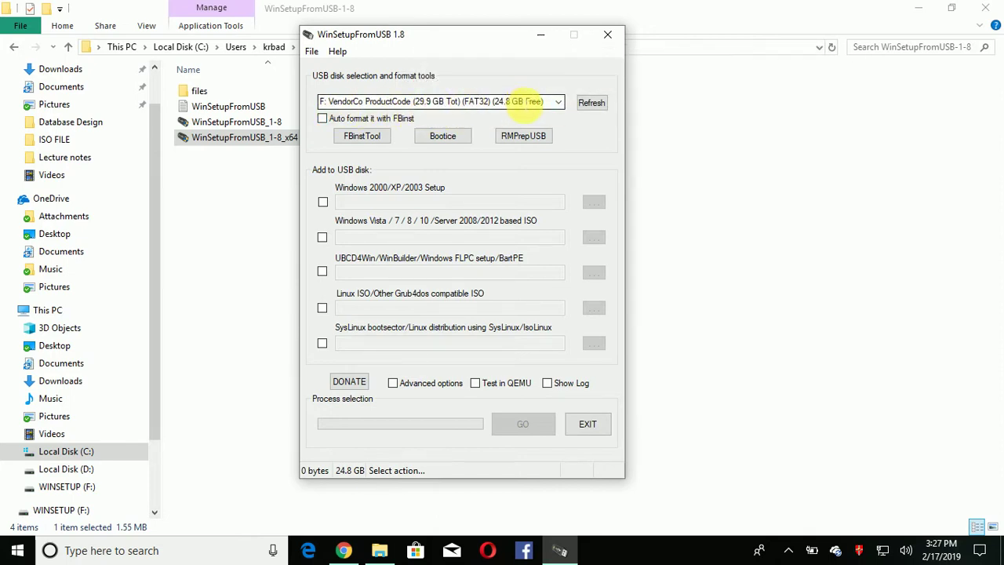
Step: Refresh the USB disk list and enable automatic formatting of drive F: with FBinst, using FAT32
{"action": "left_click", "coordinate": [591, 105]}
{"action": "left_click", "coordinate": [594, 109]}
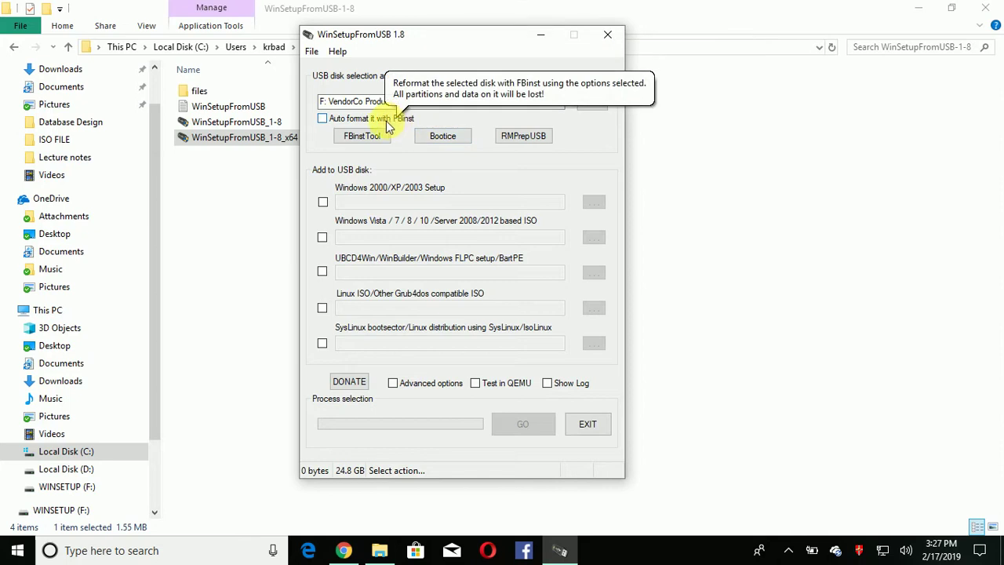
{"action": "left_click", "coordinate": [323, 119]}
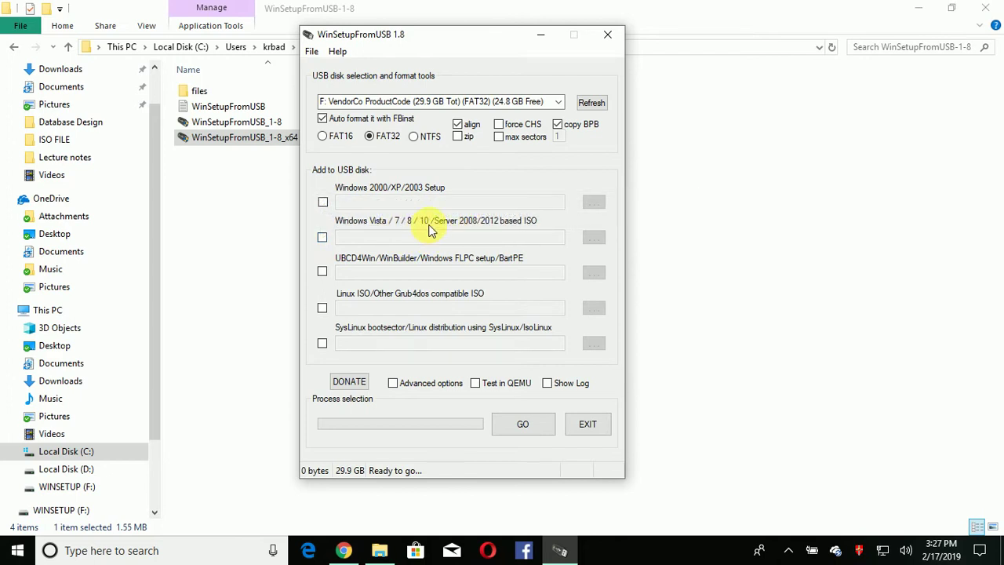
Step: Add Win10_1809Oct_English_x64 from D:\ISO FILE as the Windows Vista/7/8/10 ISO source, accepting that it will be split for FAT32
{"action": "left_click", "coordinate": [323, 236]}
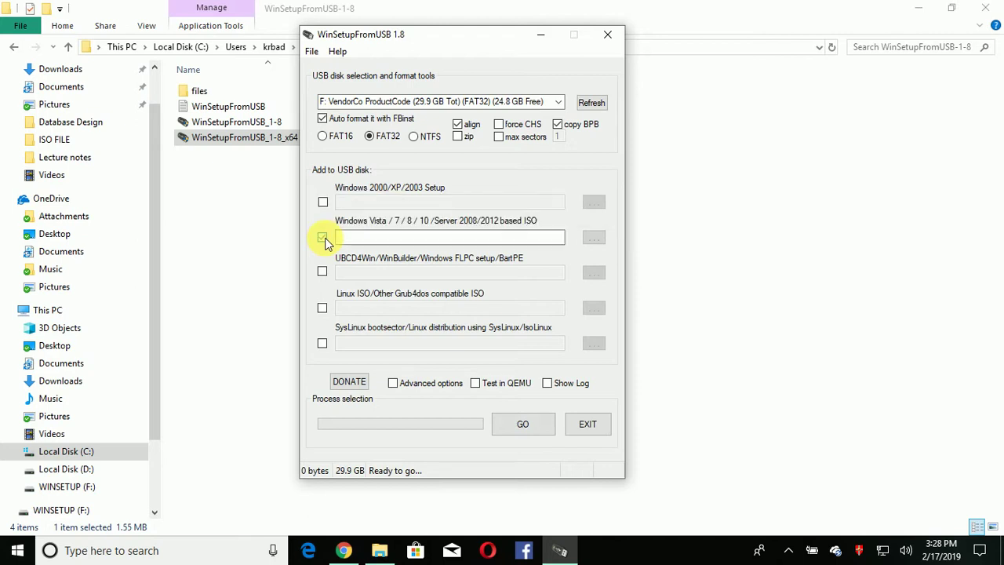
{"action": "left_click", "coordinate": [601, 241]}
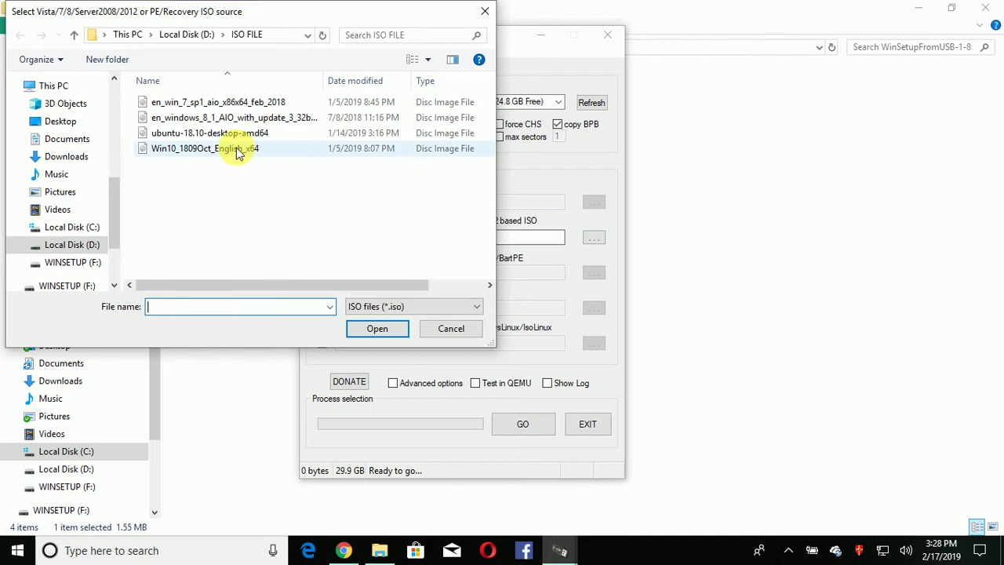
{"action": "left_click", "coordinate": [193, 150]}
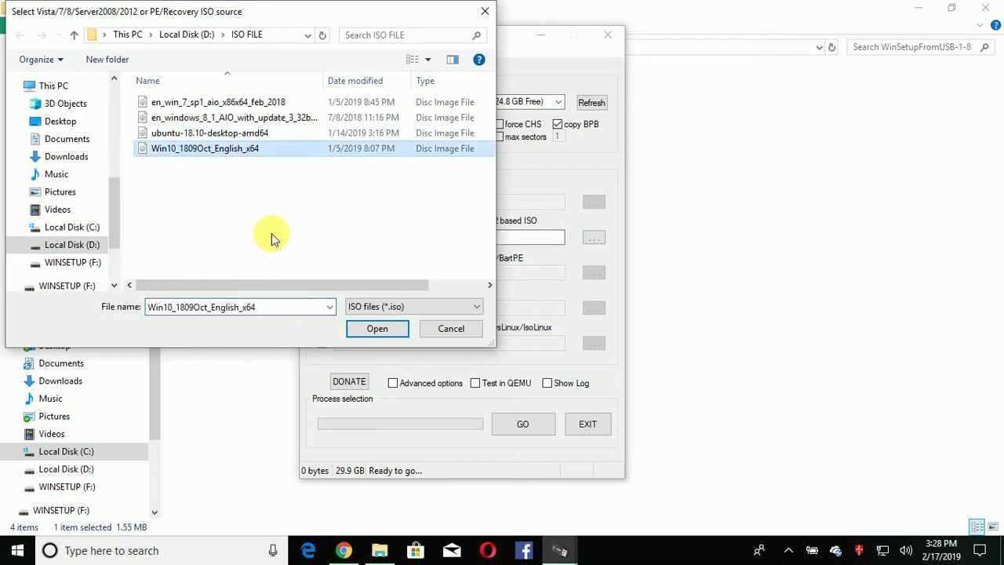
{"action": "left_click", "coordinate": [375, 330]}
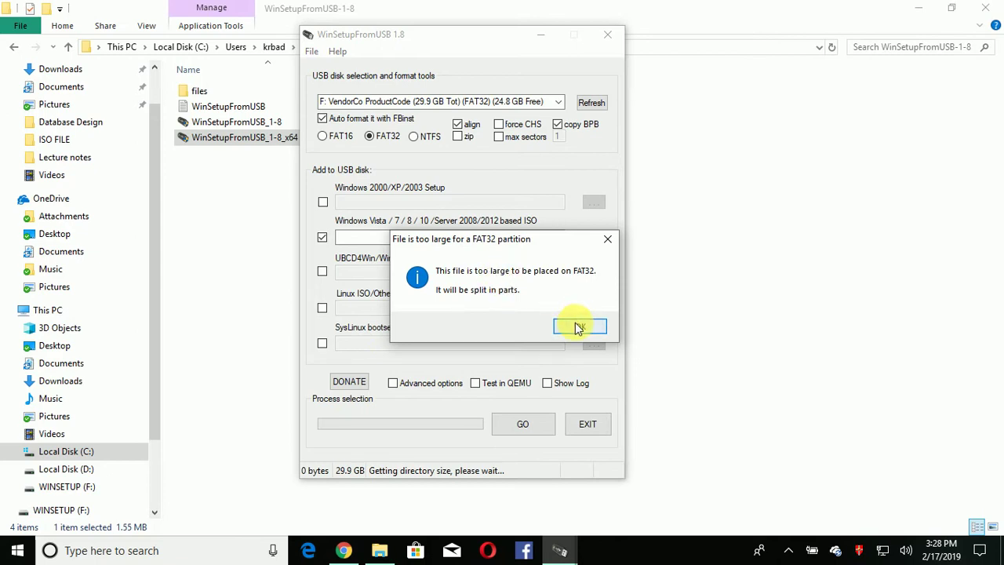
{"action": "left_click", "coordinate": [578, 326]}
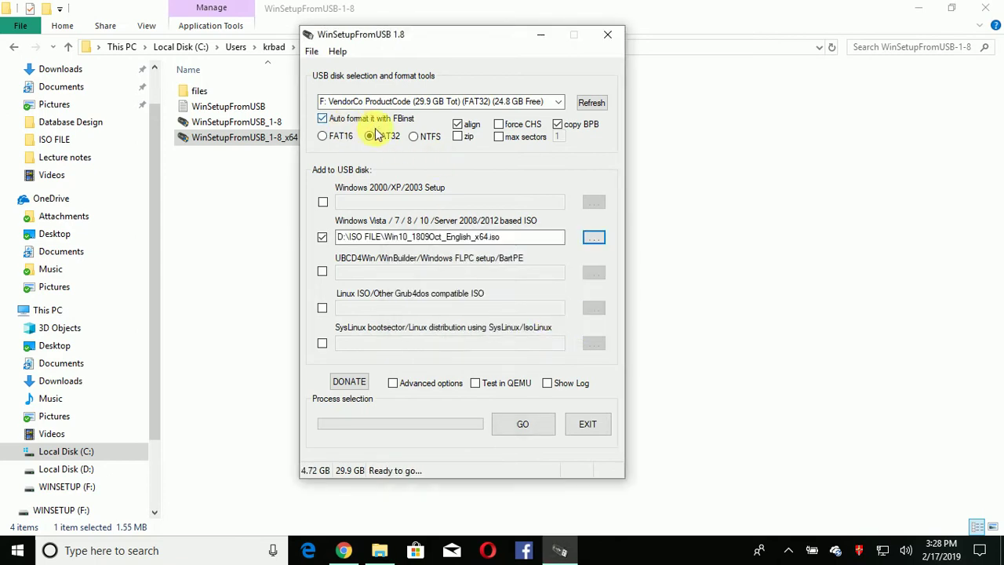
Step: Start writing the Windows 10 ISO to the USB disk and agree to erase all data on drive F:
{"action": "left_click", "coordinate": [525, 423]}
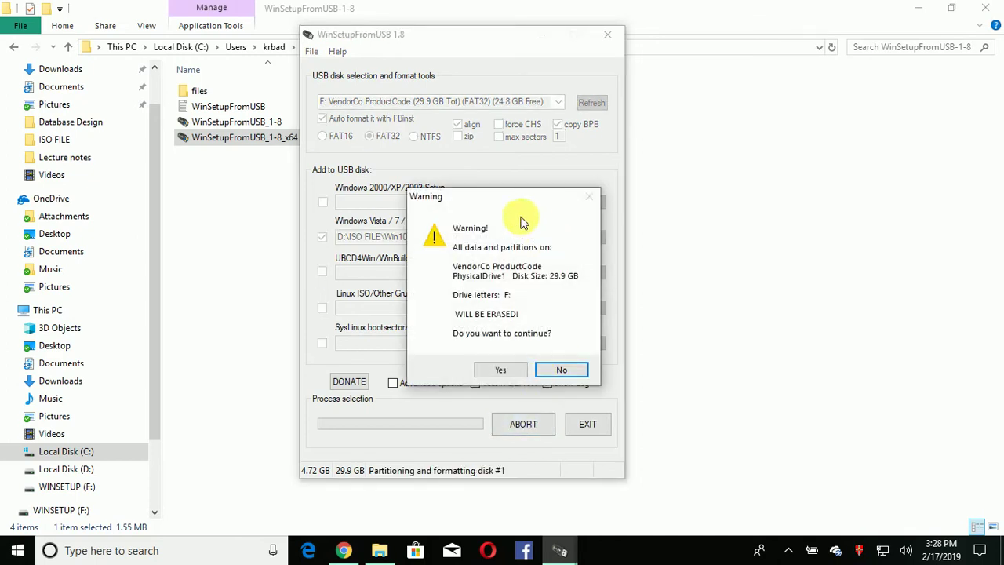
{"action": "left_click", "coordinate": [506, 370]}
{"action": "left_click", "coordinate": [550, 417]}
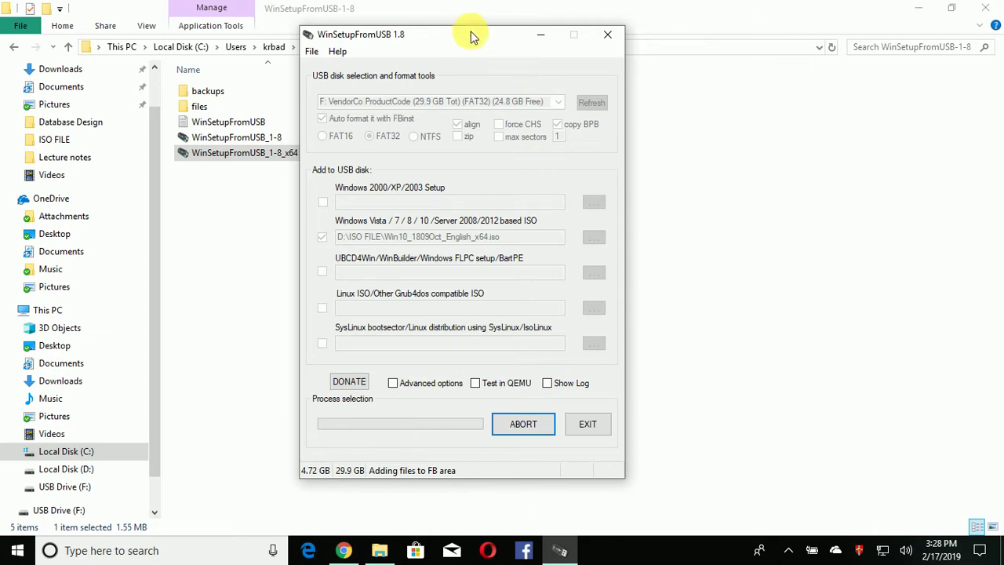
{"action": "left_click_drag", "start_coordinate": [472, 35], "coordinate": [553, 47]}
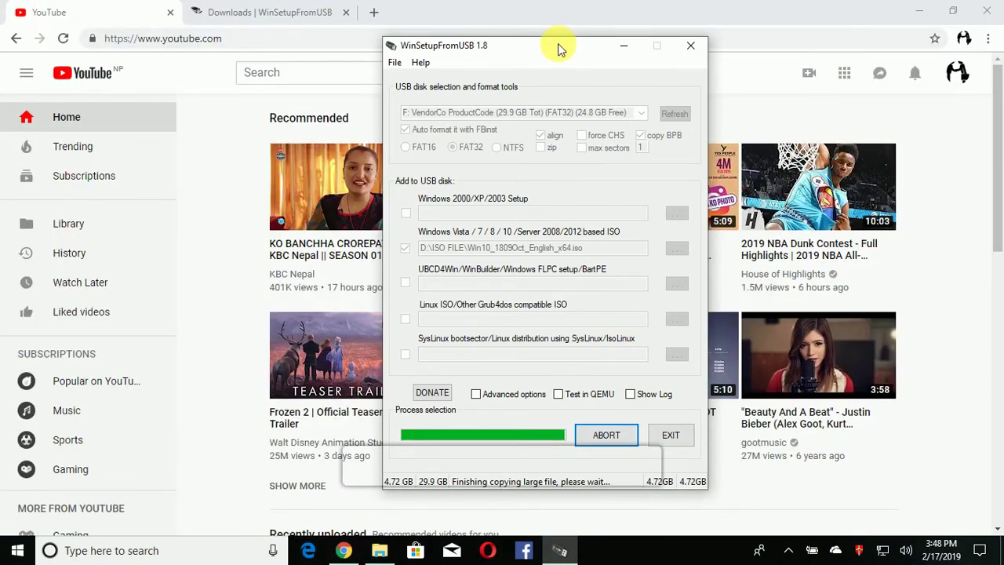
{"action": "left_click_drag", "start_coordinate": [560, 45], "coordinate": [487, 21]}
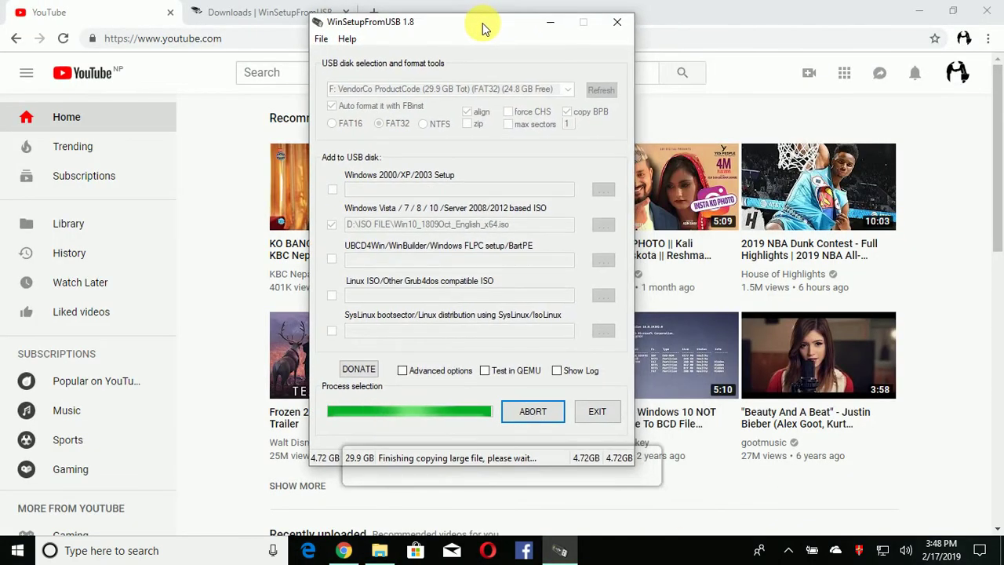
{"action": "left_click", "coordinate": [788, 550]}
{"action": "right_click", "coordinate": [788, 520]}
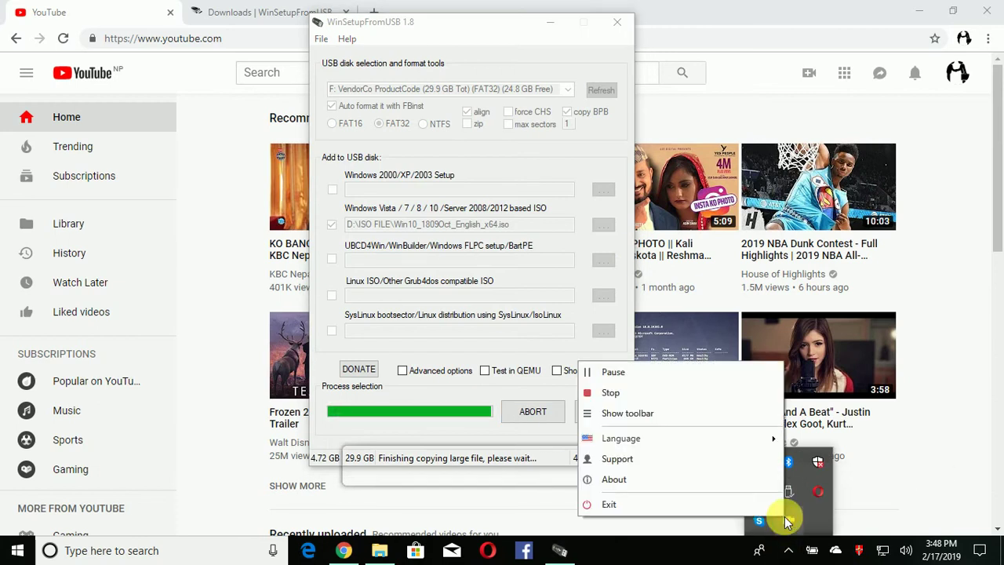
{"action": "left_click", "coordinate": [669, 557]}
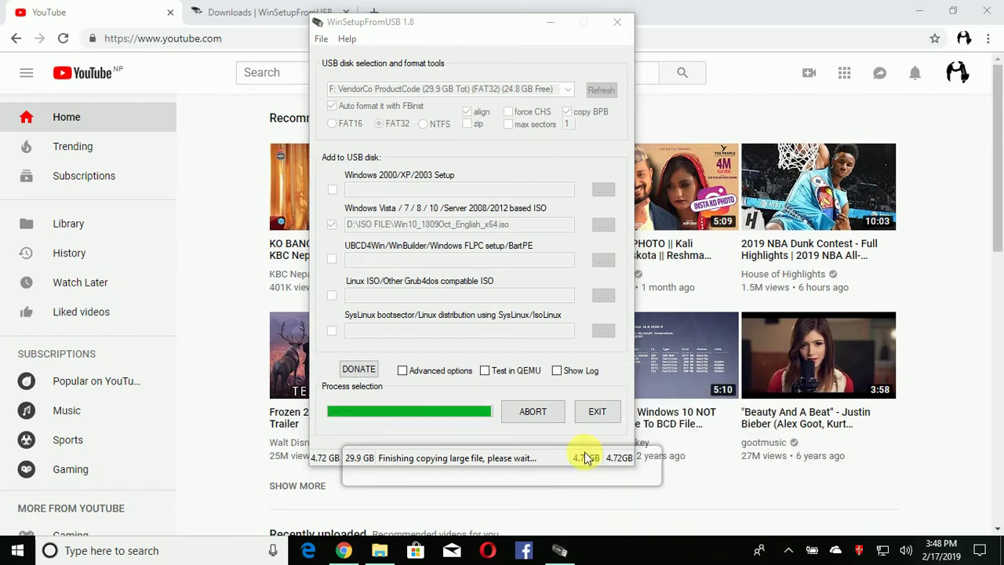
{"action": "left_click", "coordinate": [470, 26]}
{"action": "left_click_drag", "start_coordinate": [471, 26], "coordinate": [494, 32]}
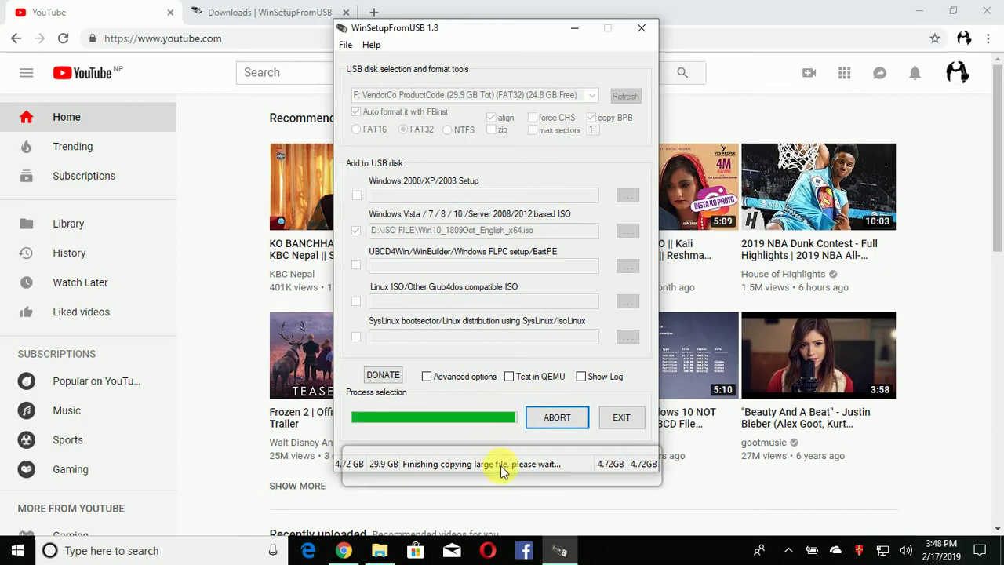
{"action": "left_click", "coordinate": [788, 551]}
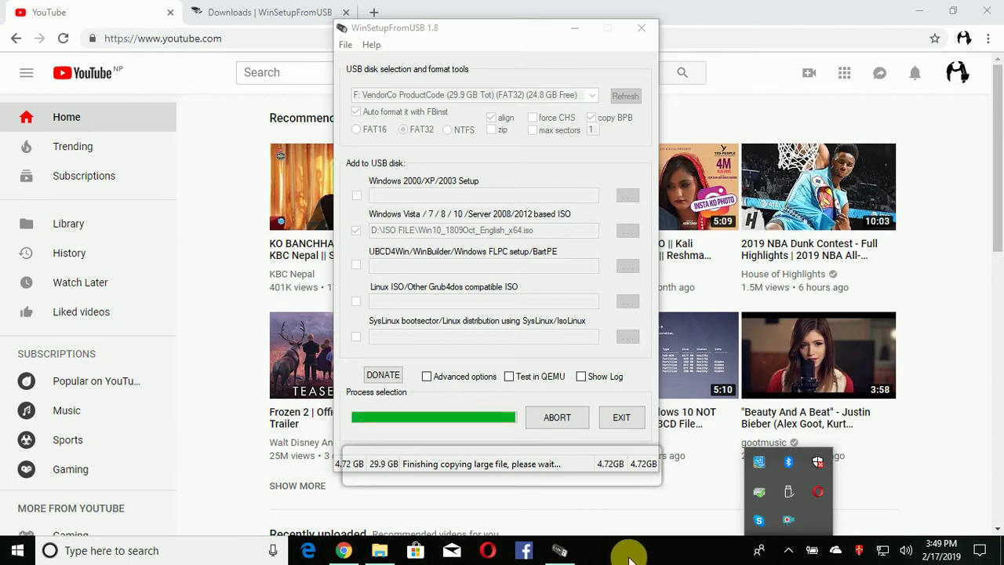
{"action": "left_click", "coordinate": [631, 558]}
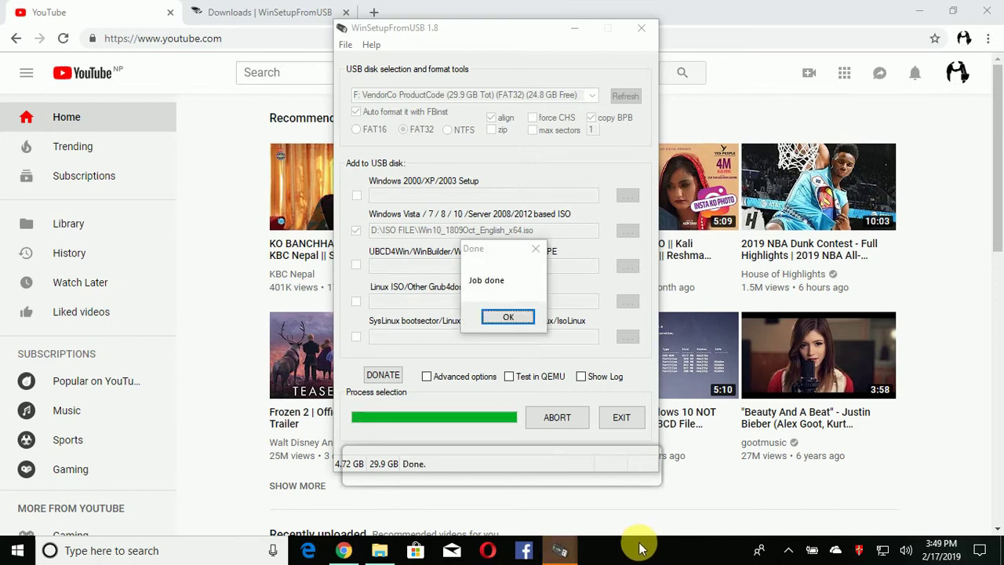
Step: Close the completion message and leave automatic formatting with FBinst disabled for the USB disk
{"action": "left_click", "coordinate": [510, 319]}
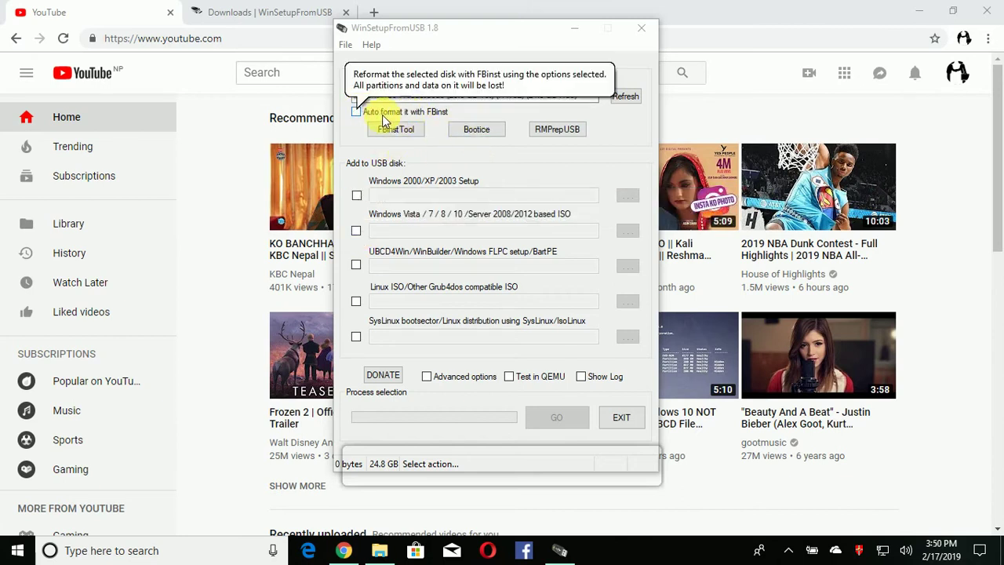
{"action": "left_click", "coordinate": [356, 112]}
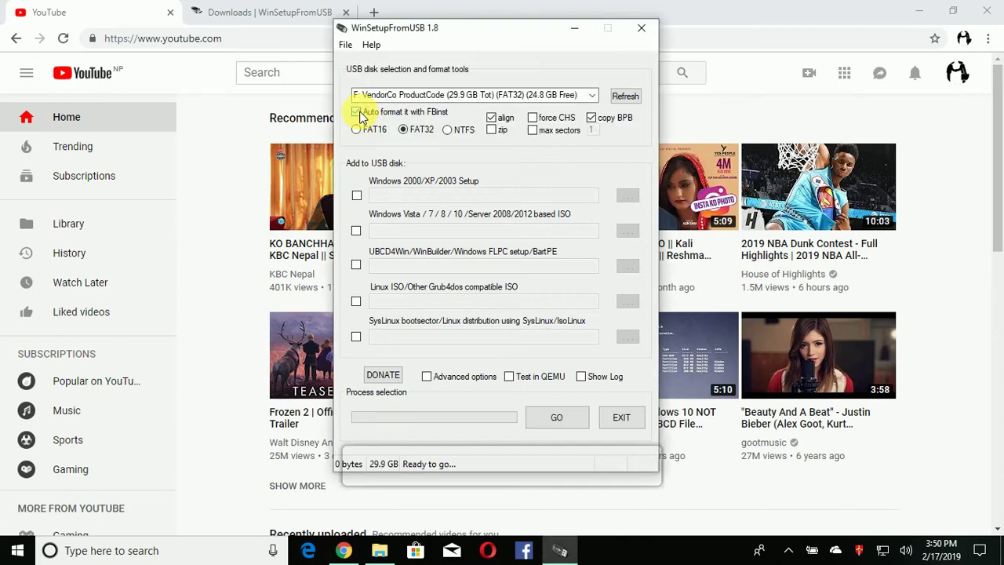
{"action": "left_click", "coordinate": [357, 112]}
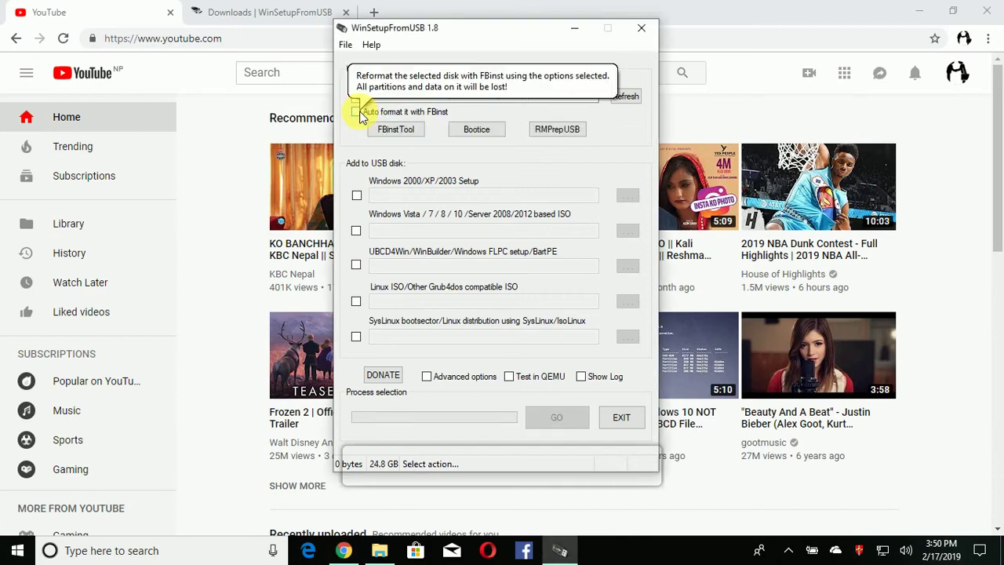
Step: Add en_win_7_sp1_aio_x86x64_feb_2018 from D:\ISO FILE as the Windows ISO source and enable custom menu names for Vista/7/8/Server Source
{"action": "left_click", "coordinate": [358, 232]}
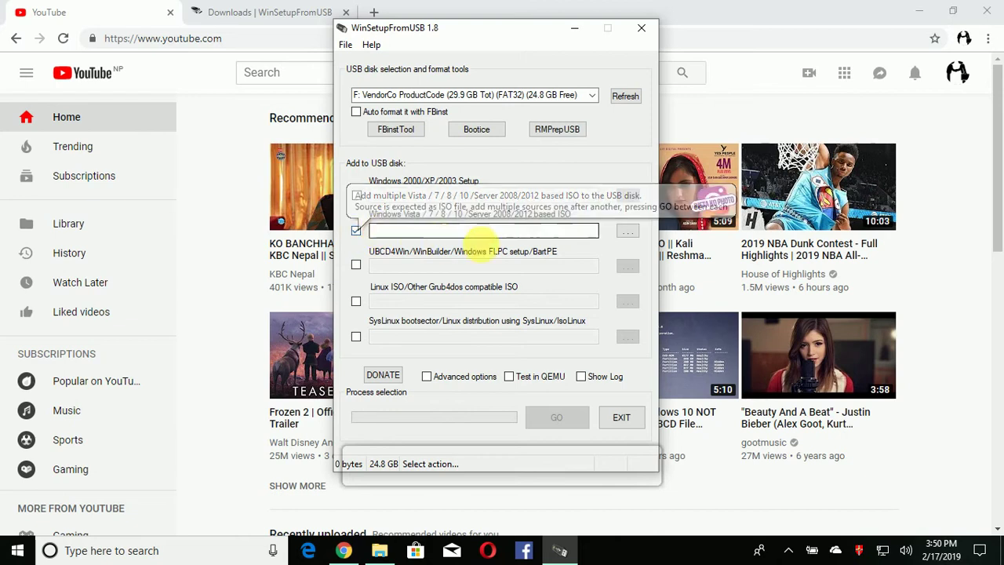
{"action": "left_click", "coordinate": [628, 231]}
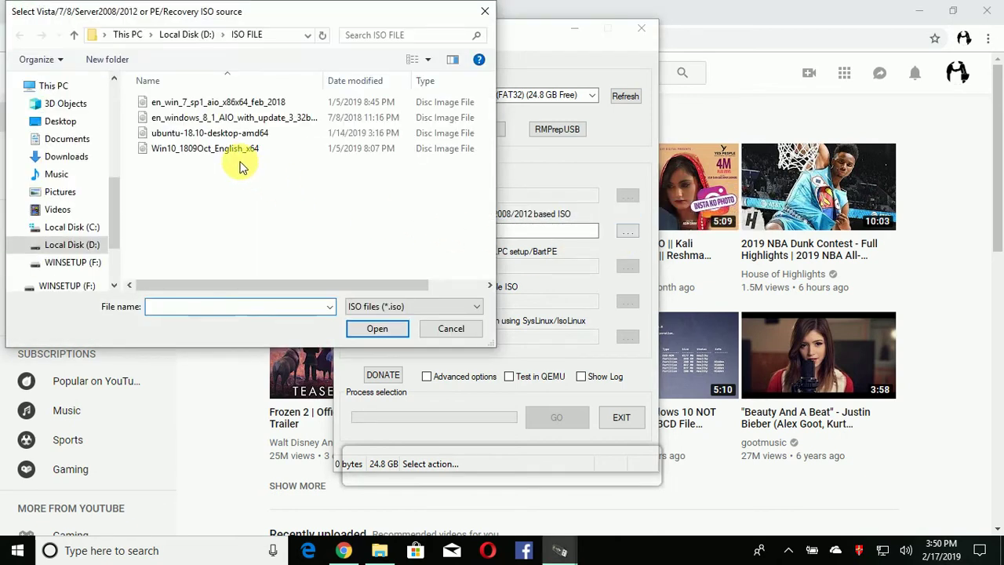
{"action": "left_click", "coordinate": [212, 104]}
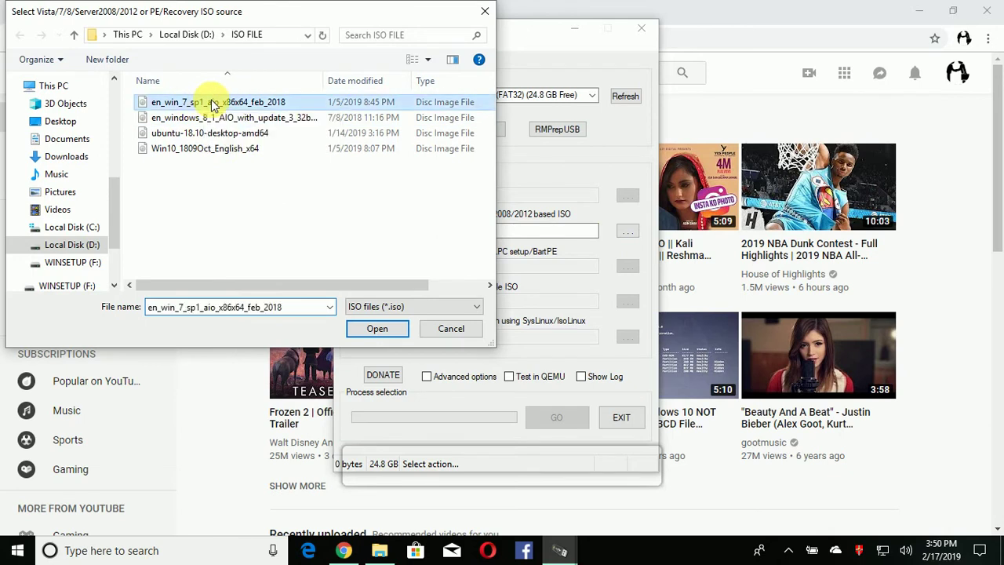
{"action": "left_click", "coordinate": [381, 330]}
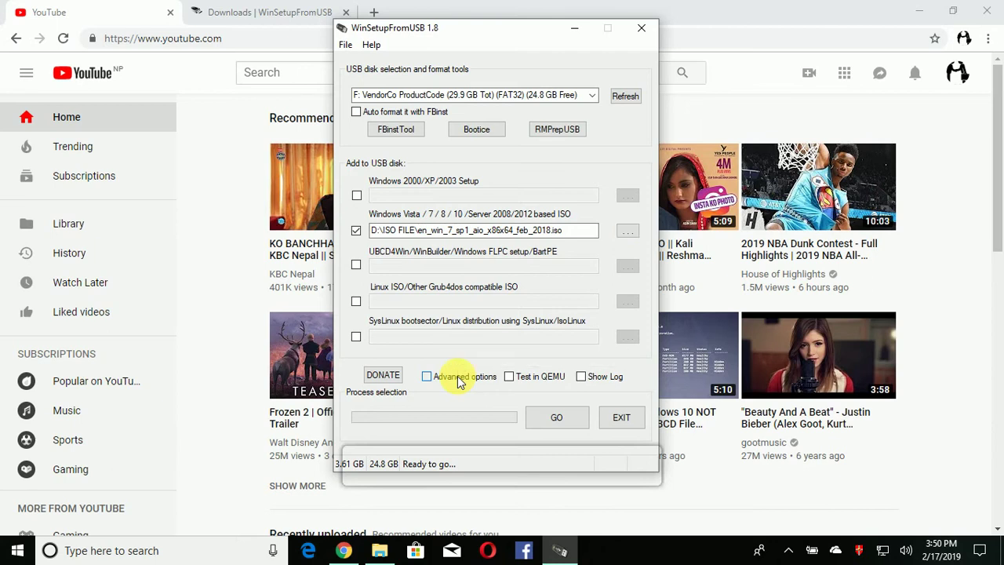
{"action": "left_click", "coordinate": [458, 375]}
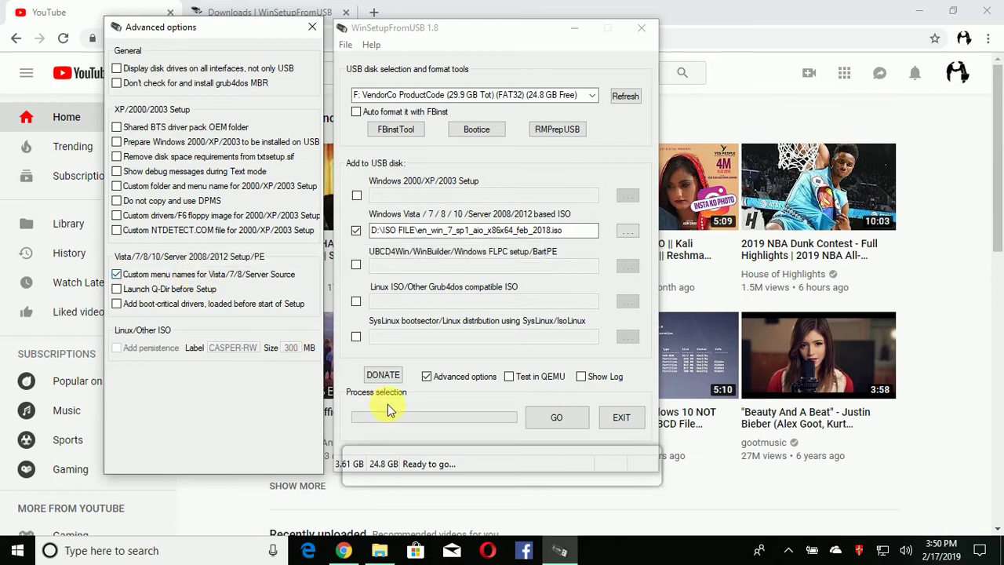
{"action": "left_click", "coordinate": [312, 28]}
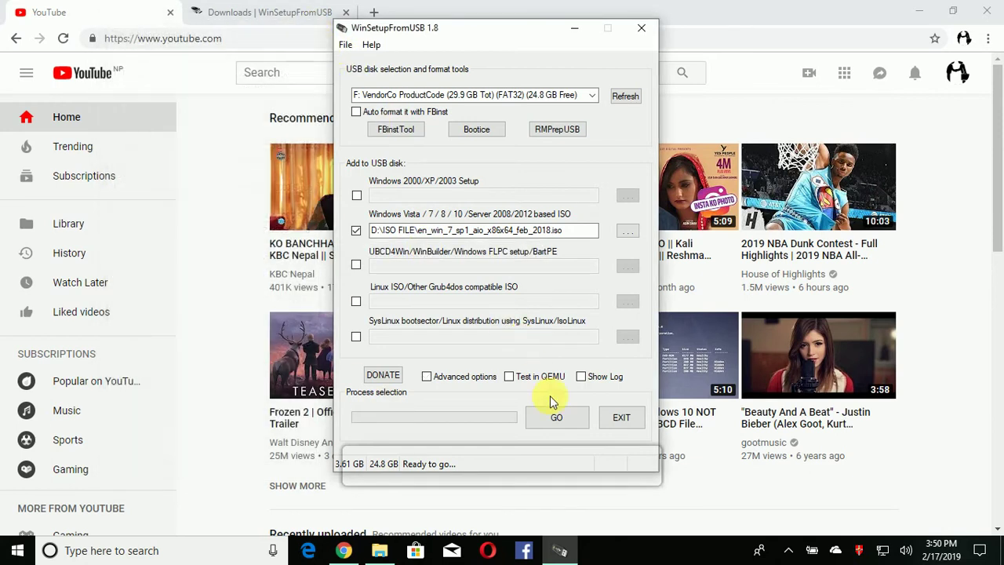
Step: Start adding the Windows 7 ISO with the setup folder name win7 and the boot menu name "windows 7 32/64 bit"
{"action": "left_click", "coordinate": [557, 417]}
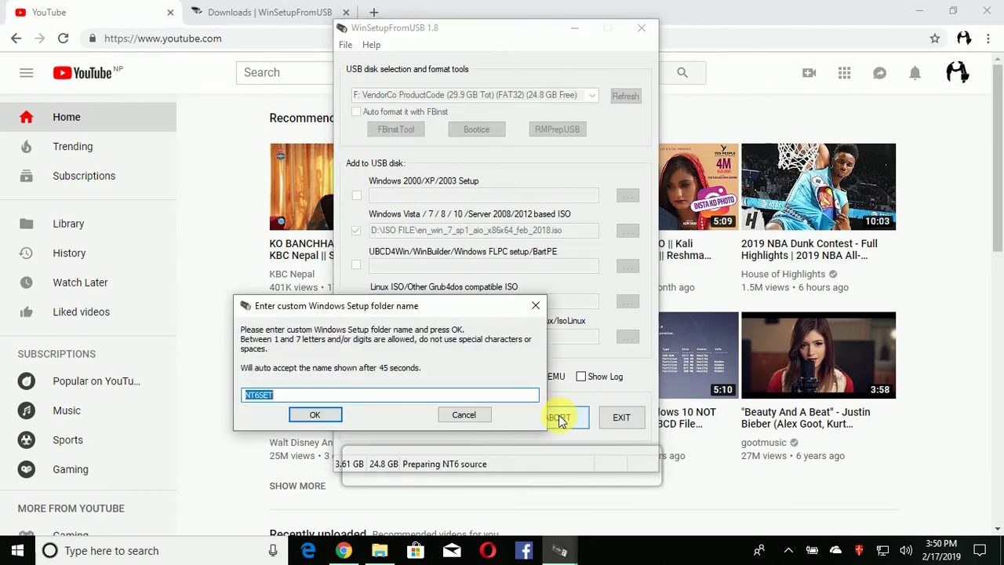
{"action": "type", "text": "win7"}
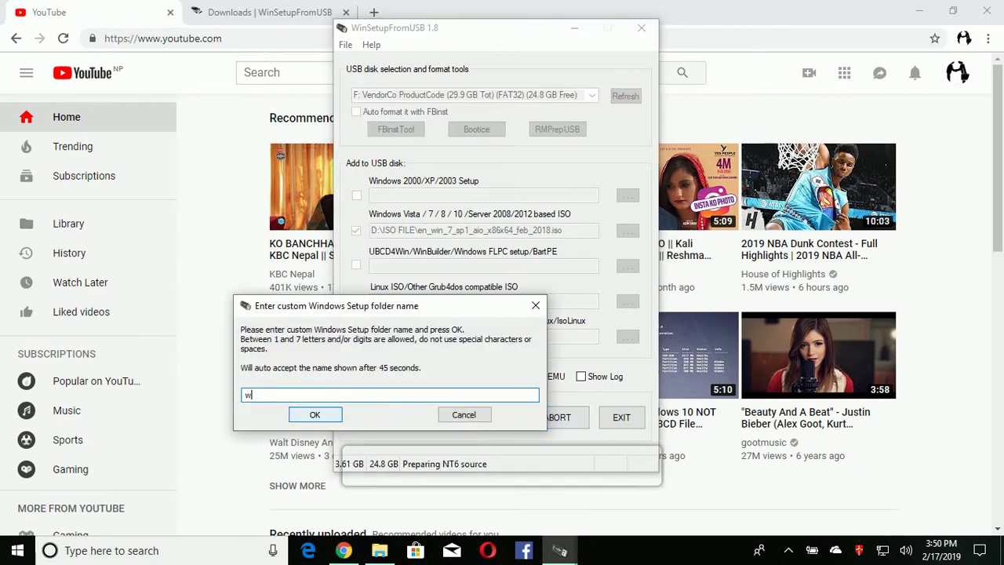
{"action": "left_click", "coordinate": [306, 417]}
{"action": "type", "text": "windows 7 32/64 bit"}
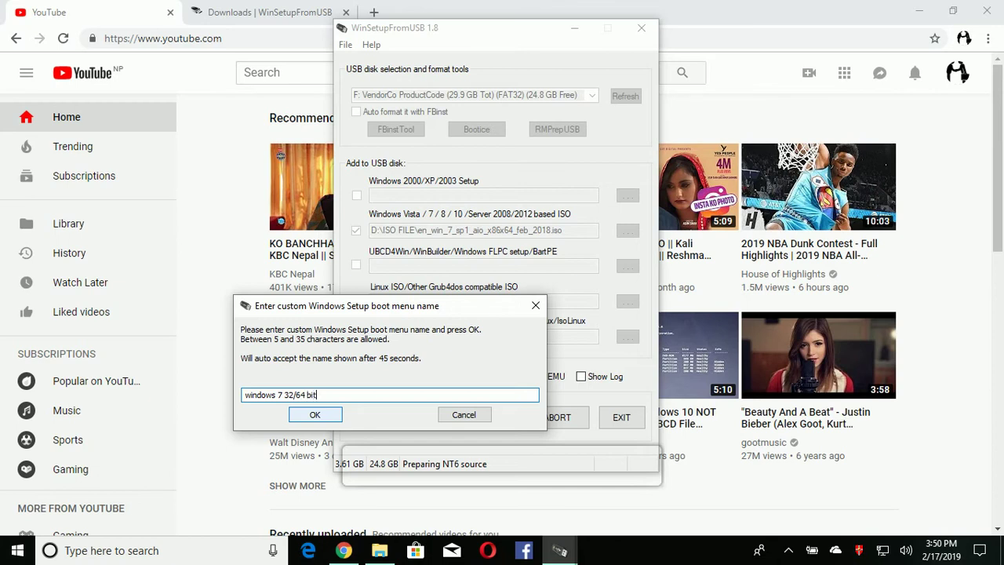
{"action": "left_click", "coordinate": [318, 416]}
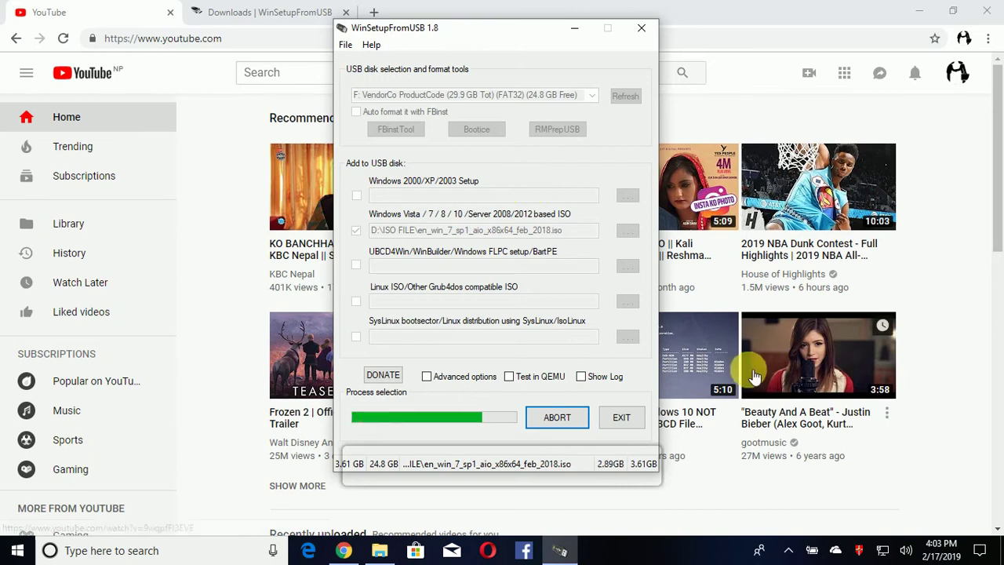
{"action": "left_click", "coordinate": [795, 554]}
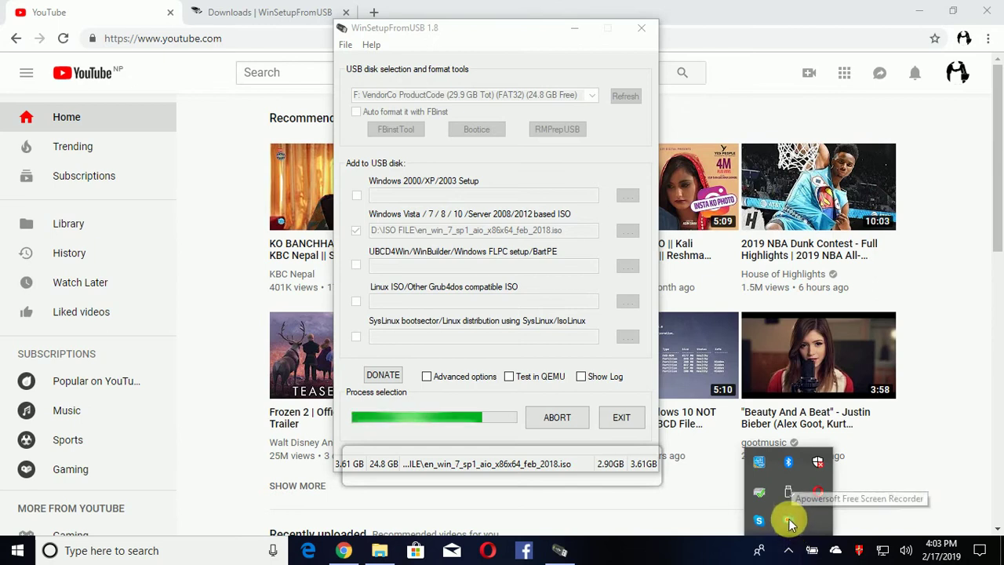
{"action": "right_click", "coordinate": [791, 521]}
{"action": "left_click", "coordinate": [524, 432]}
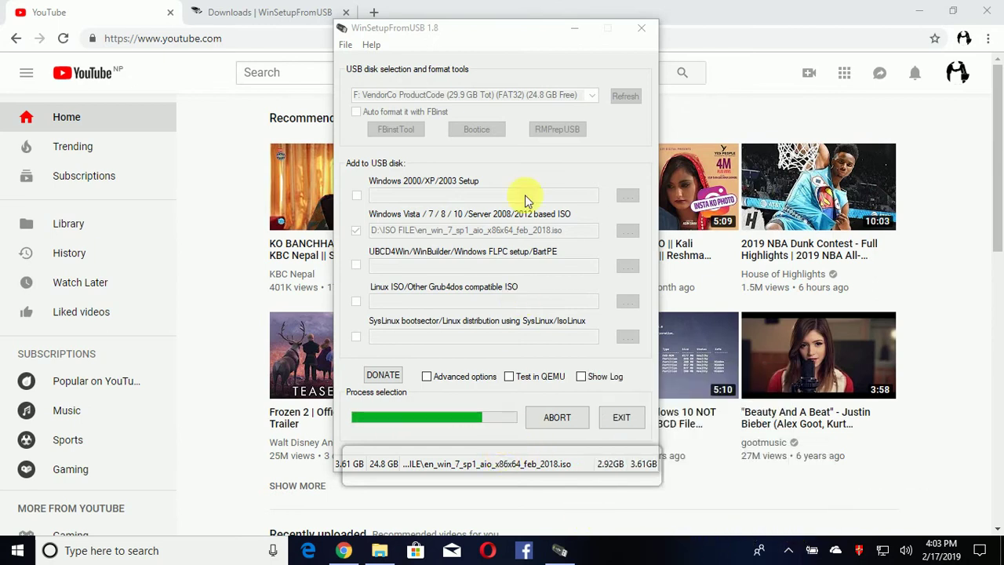
{"action": "left_click_drag", "start_coordinate": [494, 35], "coordinate": [481, 13]}
{"action": "left_click_drag", "start_coordinate": [498, 19], "coordinate": [500, 19]}
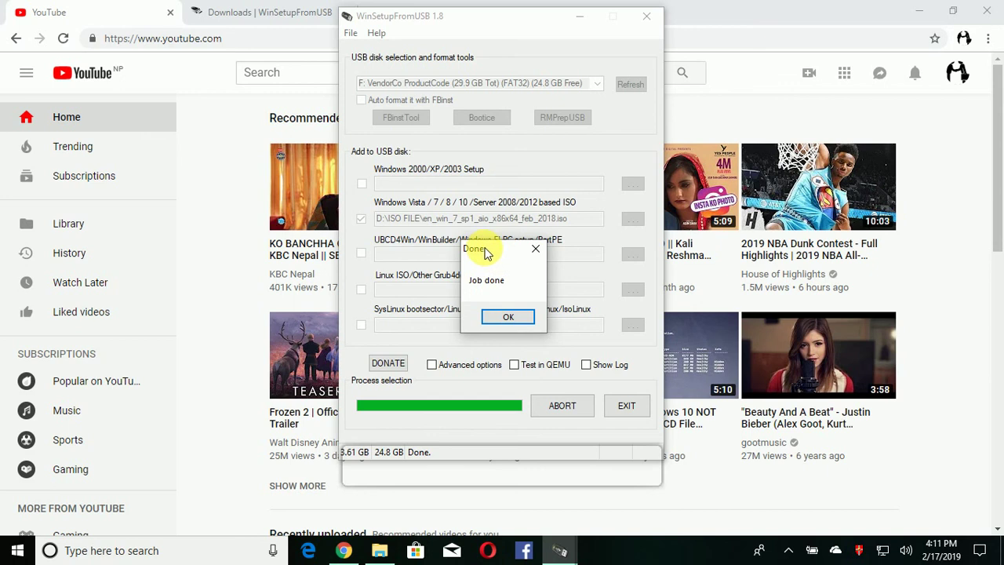
Step: Close the completion message and clear the desktop by minimizing WinSetupFromUSB and the browser and closing the WinSetupFromUSB-1-8 folder window
{"action": "left_click", "coordinate": [509, 319]}
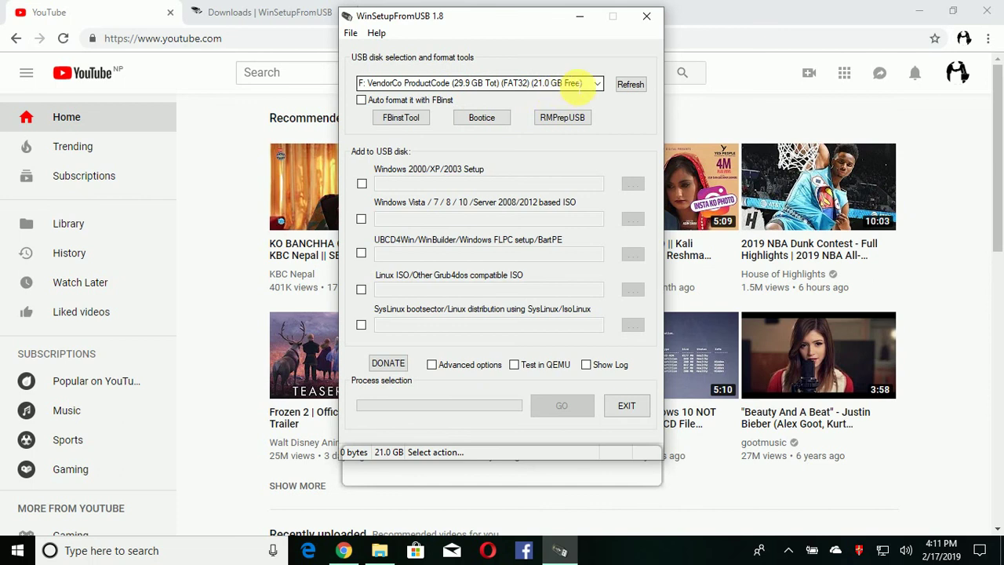
{"action": "left_click", "coordinate": [587, 14]}
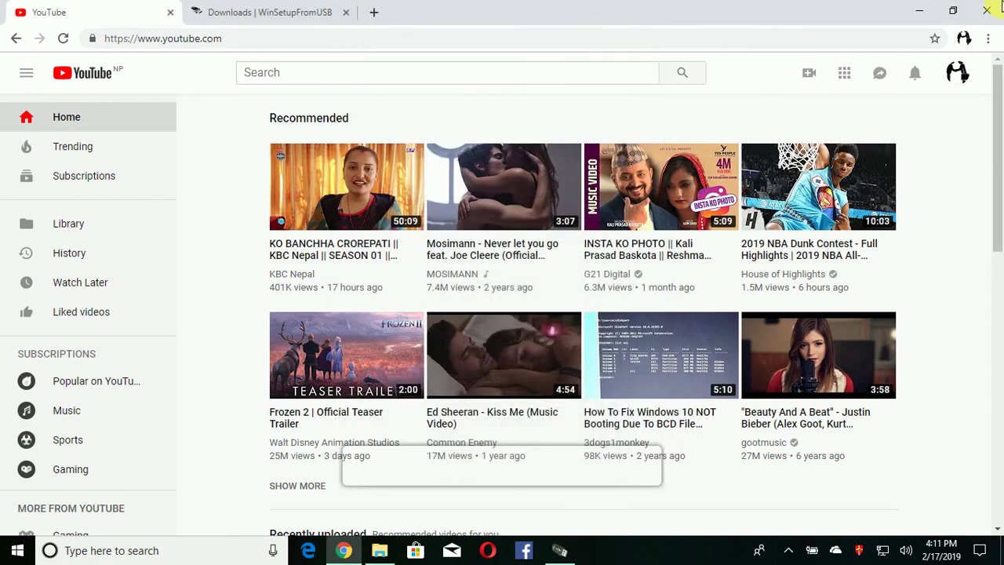
{"action": "left_click", "coordinate": [922, 10]}
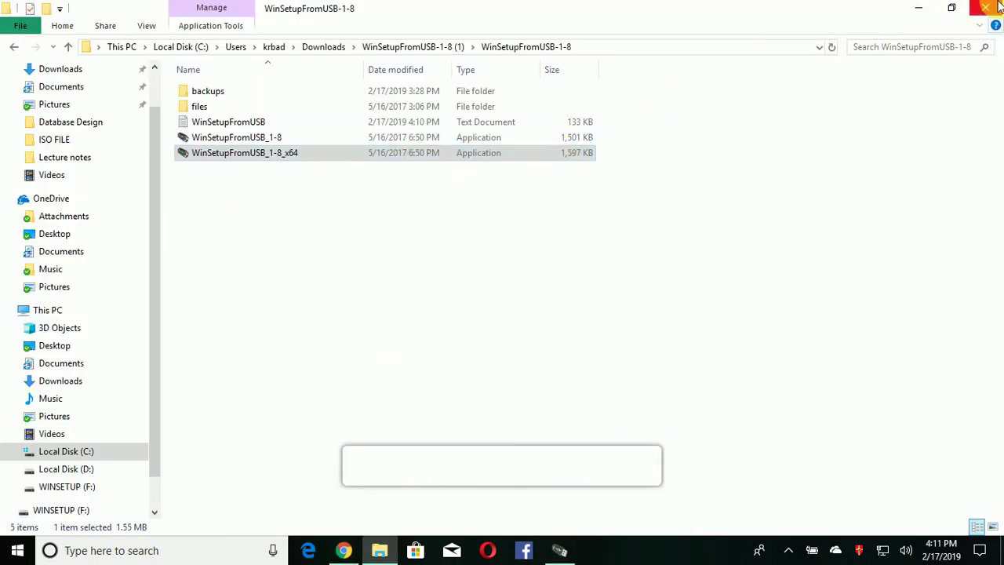
{"action": "left_click", "coordinate": [985, 8]}
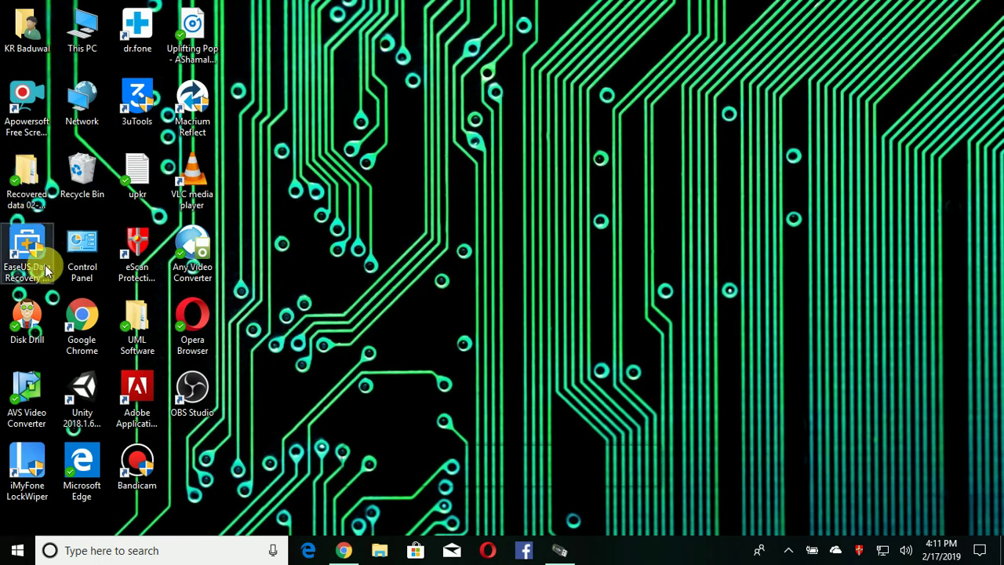
Step: Open the WINSETUP (F:) USB drive from This PC to view its contents
{"action": "left_click_drag", "start_coordinate": [87, 168], "coordinate": [84, 38]}
{"action": "double_click", "coordinate": [85, 38]}
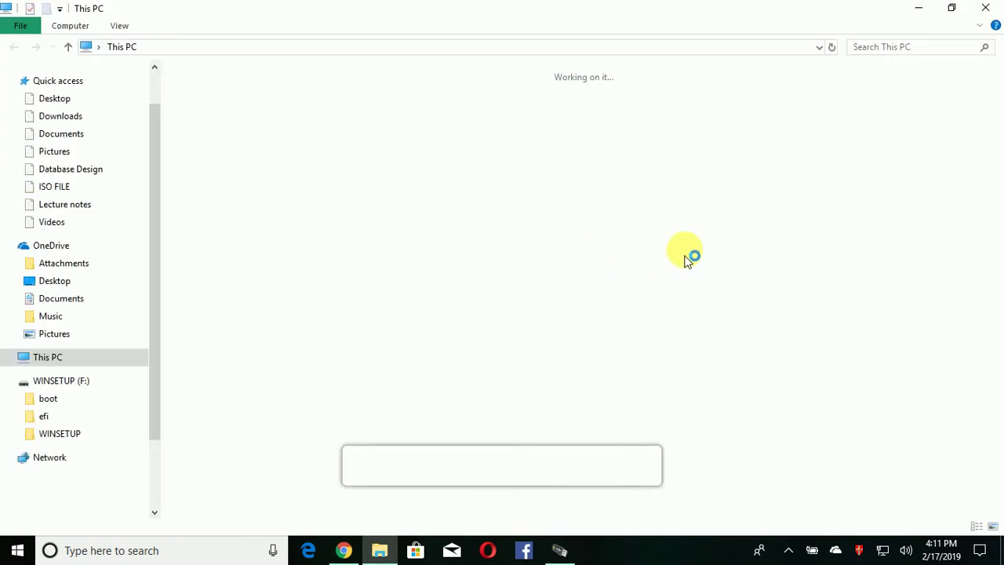
{"action": "left_click", "coordinate": [831, 202]}
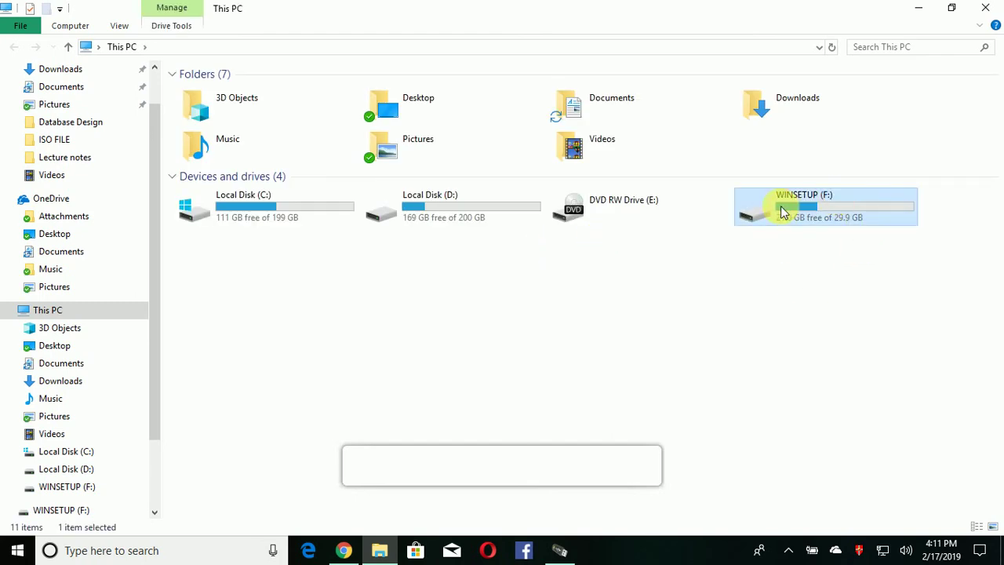
{"action": "left_click", "coordinate": [828, 212]}
{"action": "double_click", "coordinate": [828, 212]}
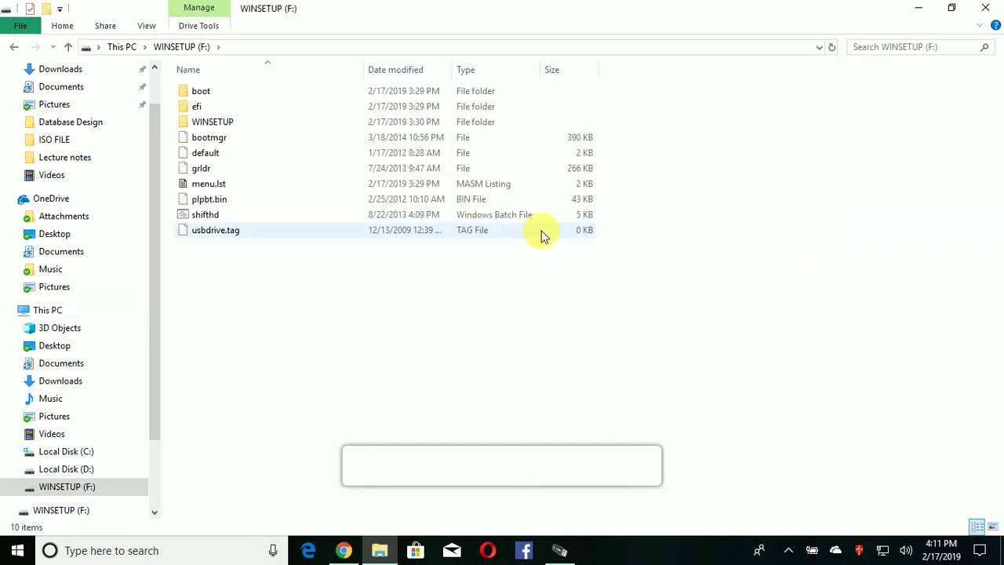
Step: Open the WINSETUP folder on the USB drive and check the W10x64 and win7 setup folders
{"action": "double_click", "coordinate": [215, 121]}
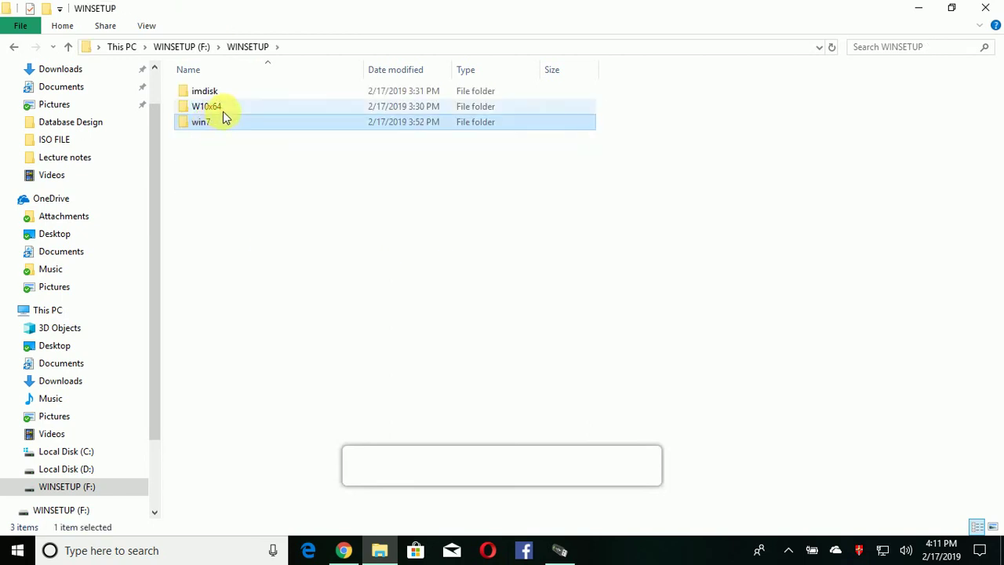
{"action": "left_click", "coordinate": [223, 111]}
{"action": "left_click", "coordinate": [217, 120]}
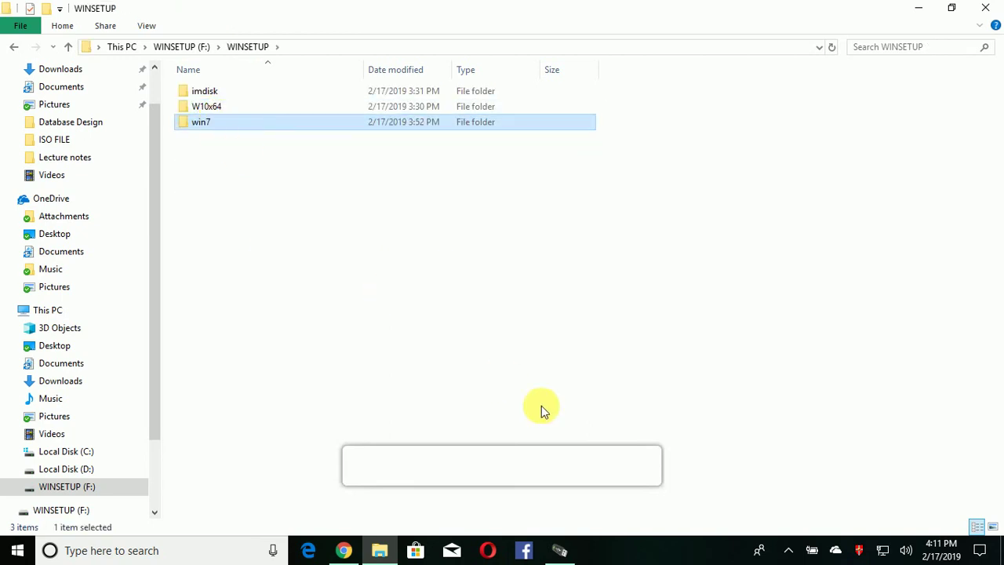
Step: Close WinSetupFromUSB and the WINSETUP folder window, and refresh the desktop
{"action": "left_click", "coordinate": [562, 550]}
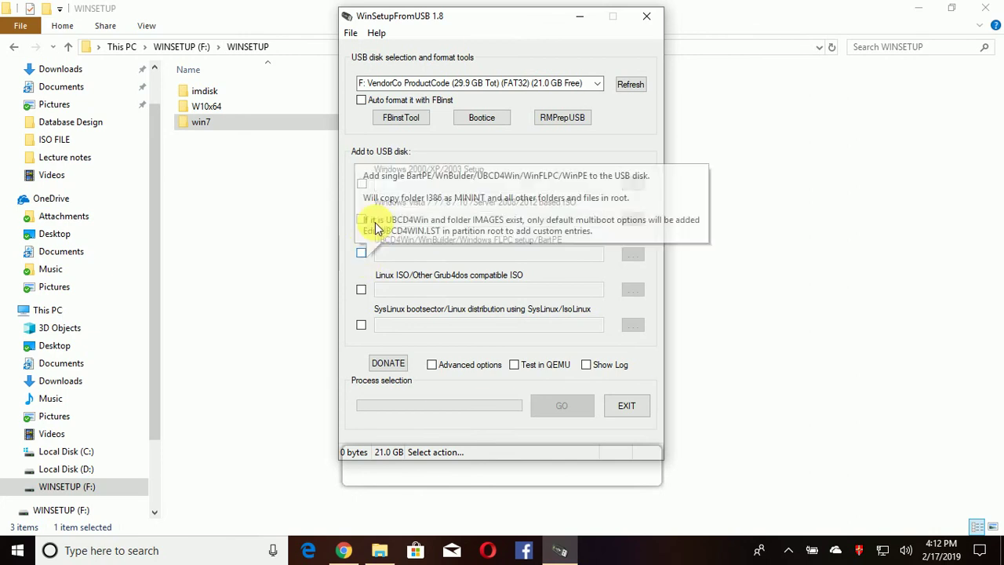
{"action": "left_click", "coordinate": [627, 407]}
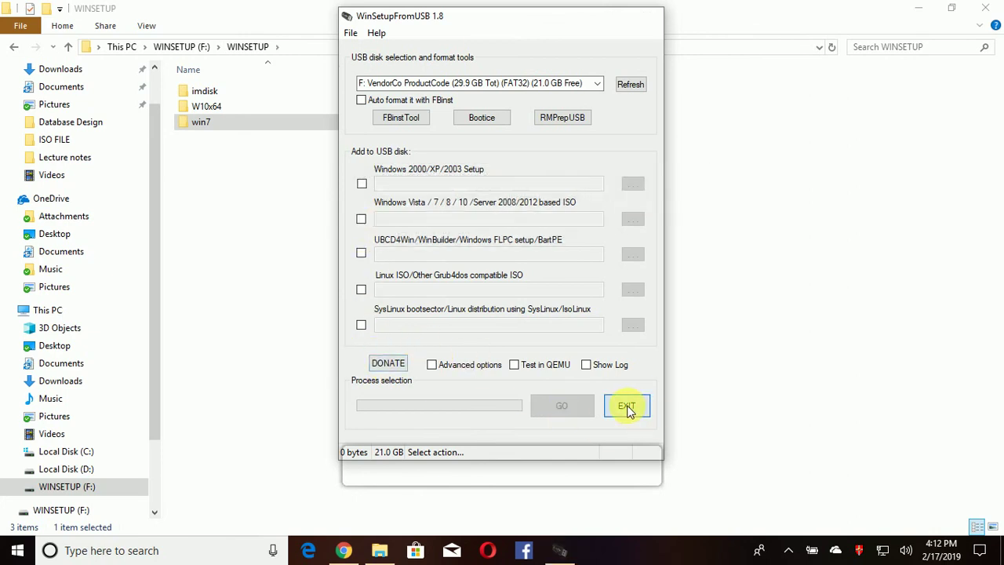
{"action": "left_click", "coordinate": [986, 8]}
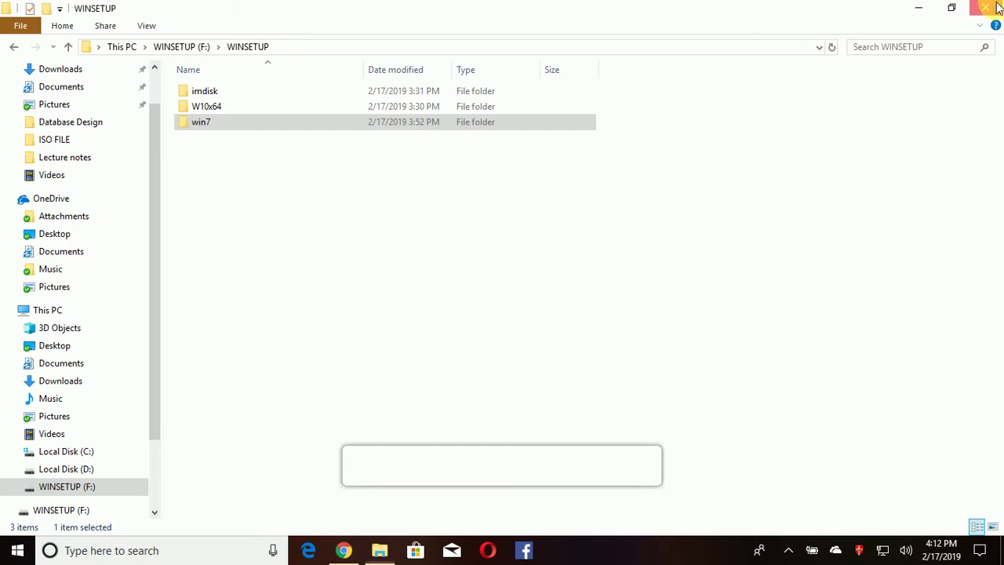
{"action": "right_click", "coordinate": [714, 113]}
{"action": "left_click", "coordinate": [593, 160]}
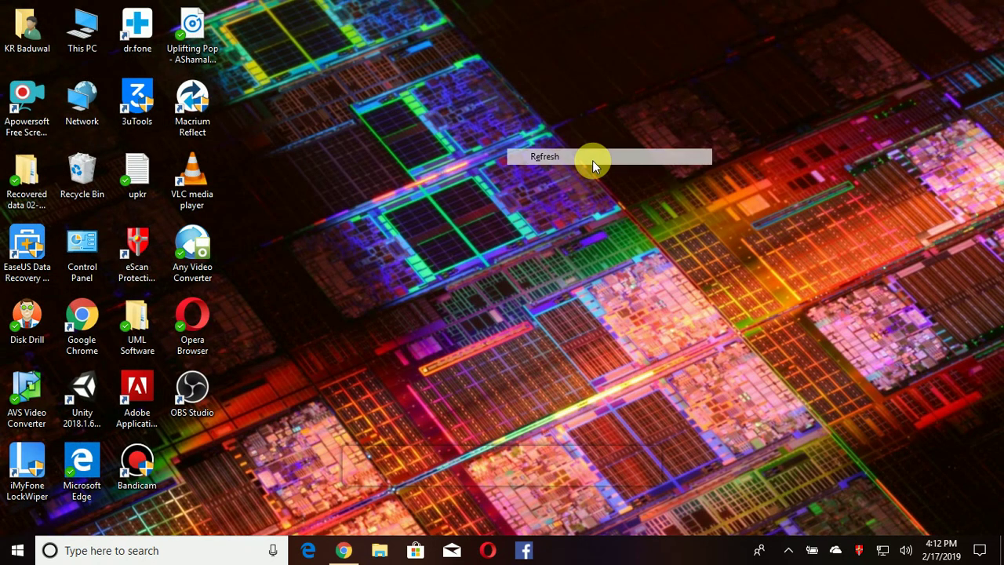